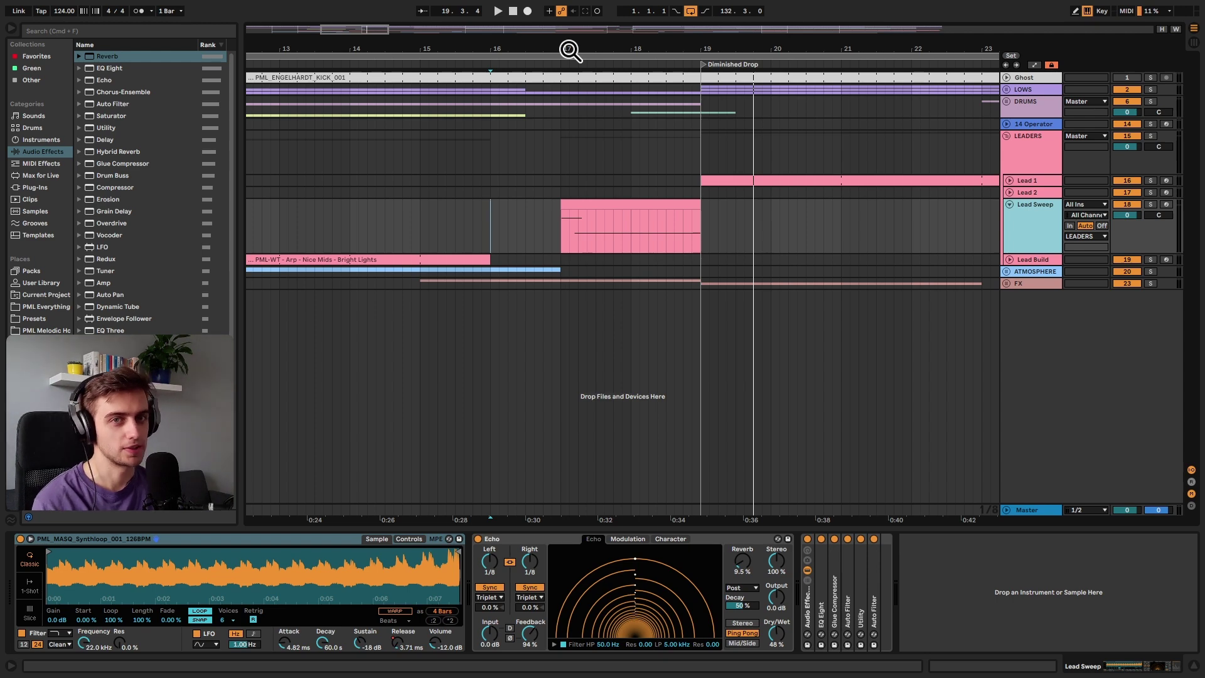
Play the arrangement through the build into the Diminished Drop, then stop playback
{"action": "key", "text": "space"}
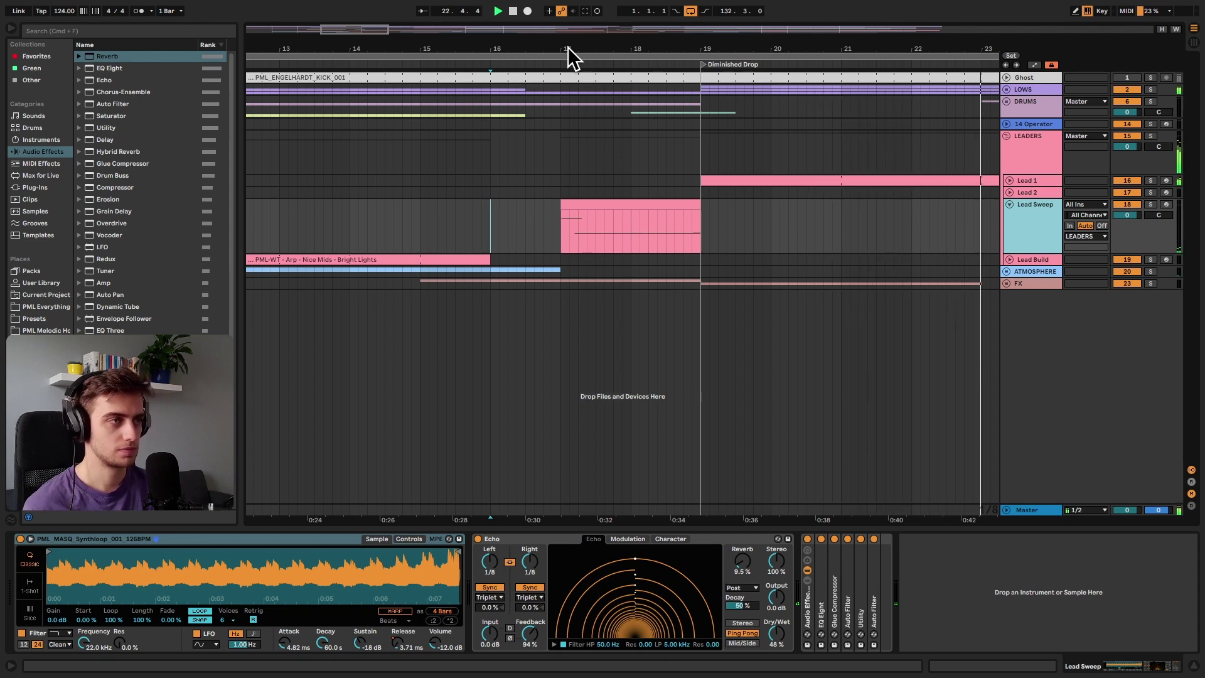
{"action": "key", "text": "space"}
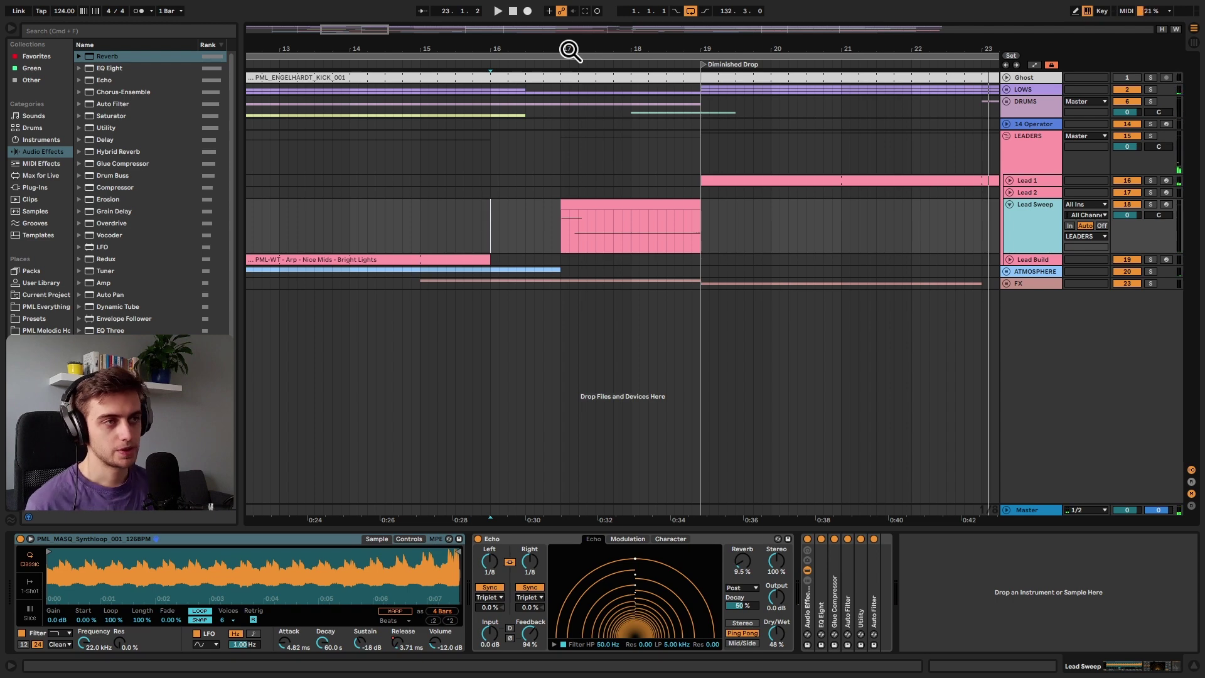
Make the Lead Sweep lane taller and zoom in on its clip around bars 16–20
{"action": "left_click", "coordinate": [648, 207]}
{"action": "left_click_drag", "start_coordinate": [1014, 254], "coordinate": [1015, 334]}
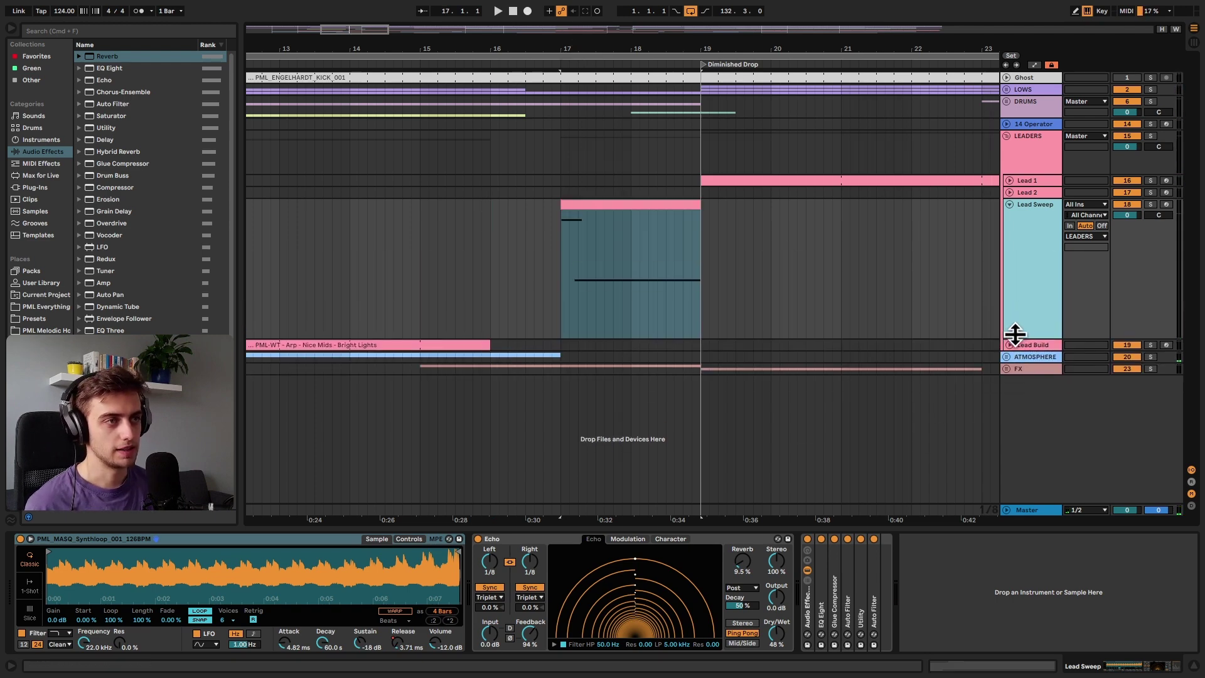
{"action": "left_click", "coordinate": [584, 202]}
{"action": "left_click_drag", "start_coordinate": [581, 48], "coordinate": [659, 259]}
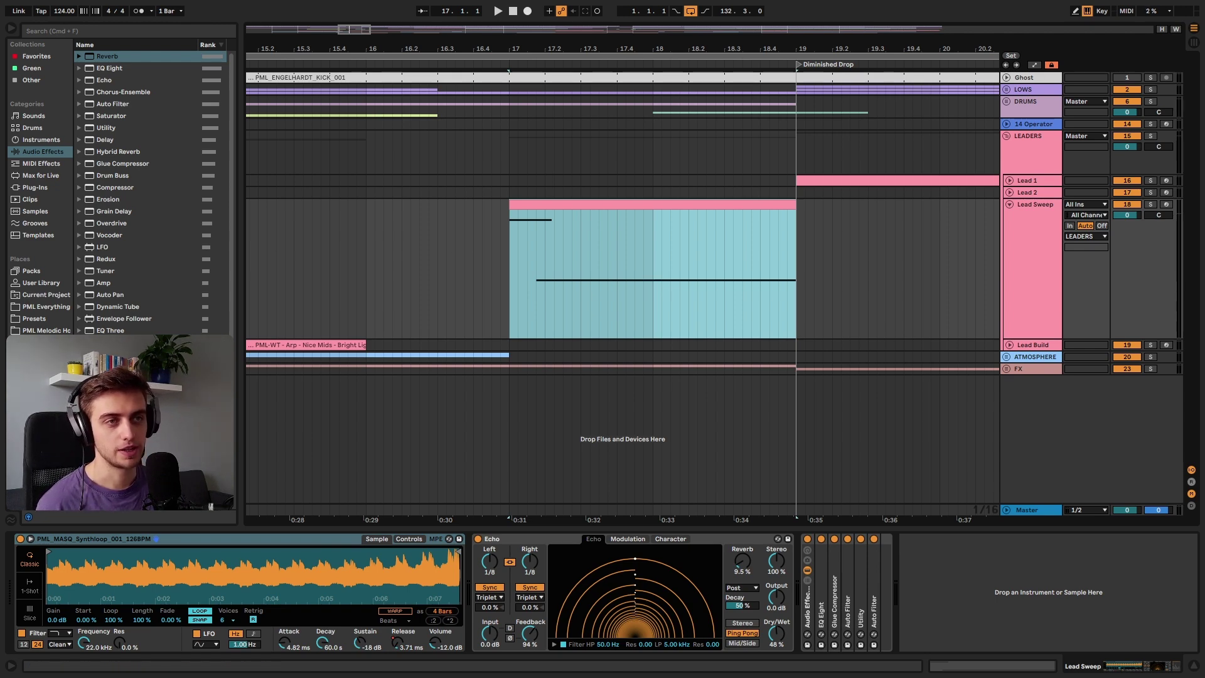
Browse PML Everything to Masquerade Sample Pack > Loops > Synth Loops and preview the first loop
{"action": "left_click", "coordinate": [53, 305]}
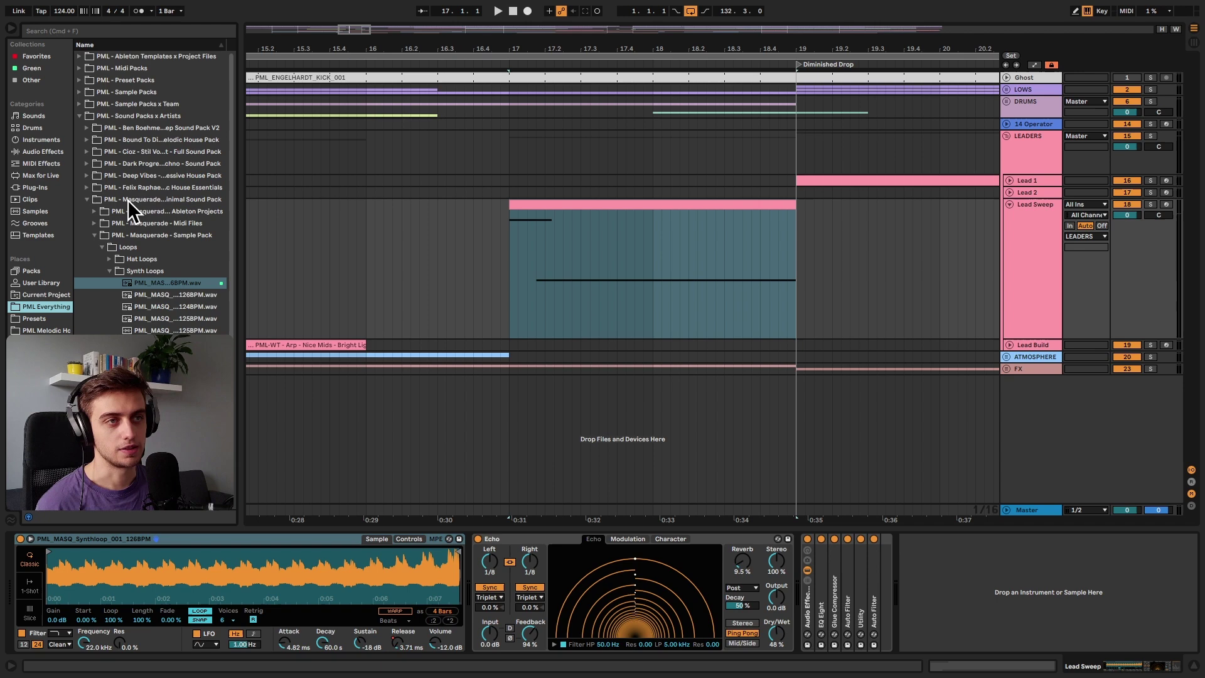
{"action": "left_click", "coordinate": [164, 281]}
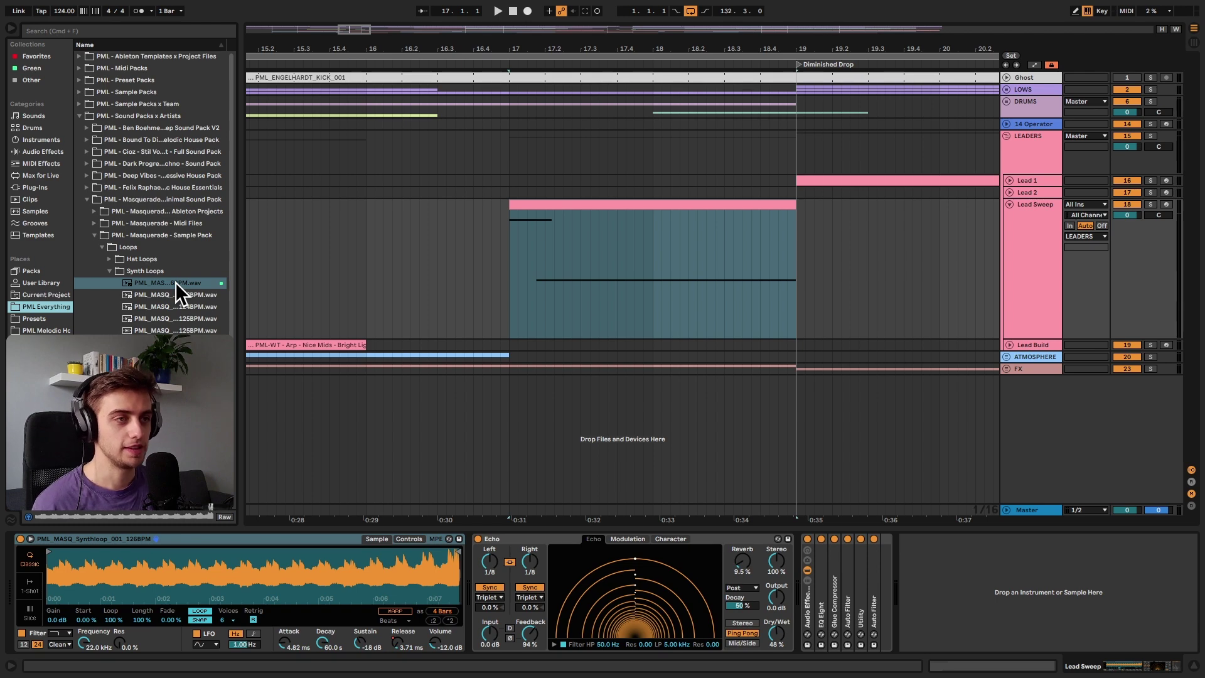
Insert a MIDI track below Lead Sweep, load PML_MASQ_Synthloop_001_126BPM into Simpler, and play it
{"action": "key", "text": "super+shift+t"}
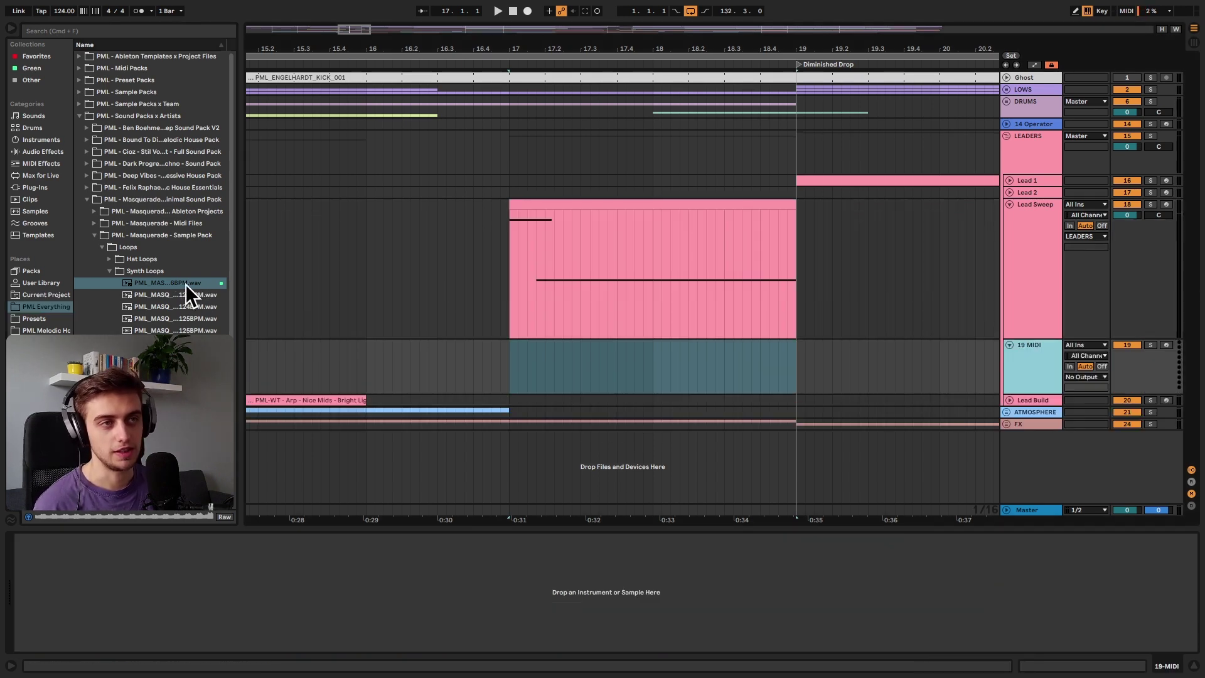
{"action": "double_click", "coordinate": [185, 283]}
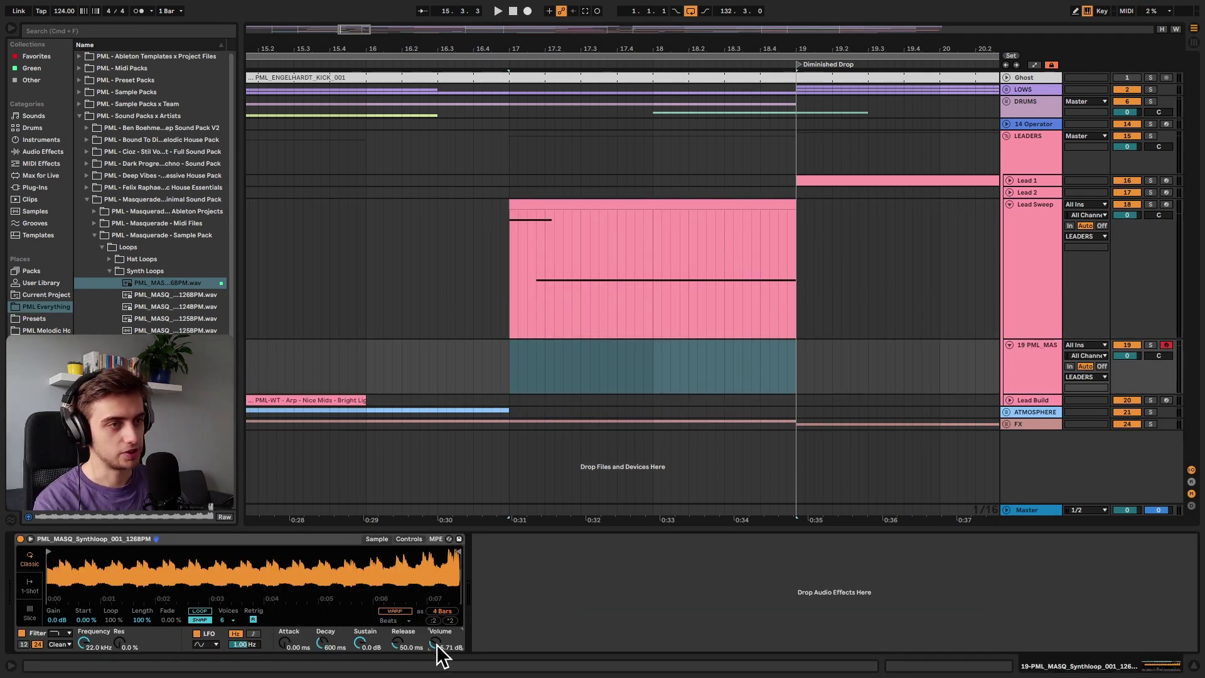
{"action": "key", "text": "a"}
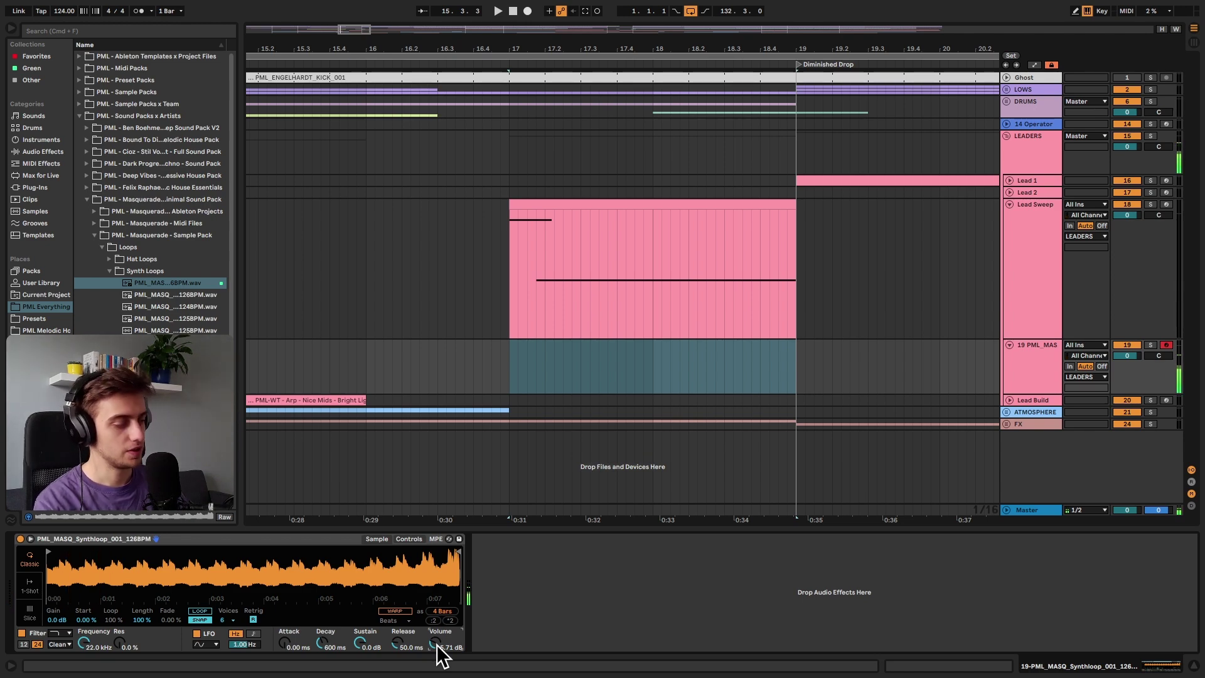
{"action": "key", "text": "a"}
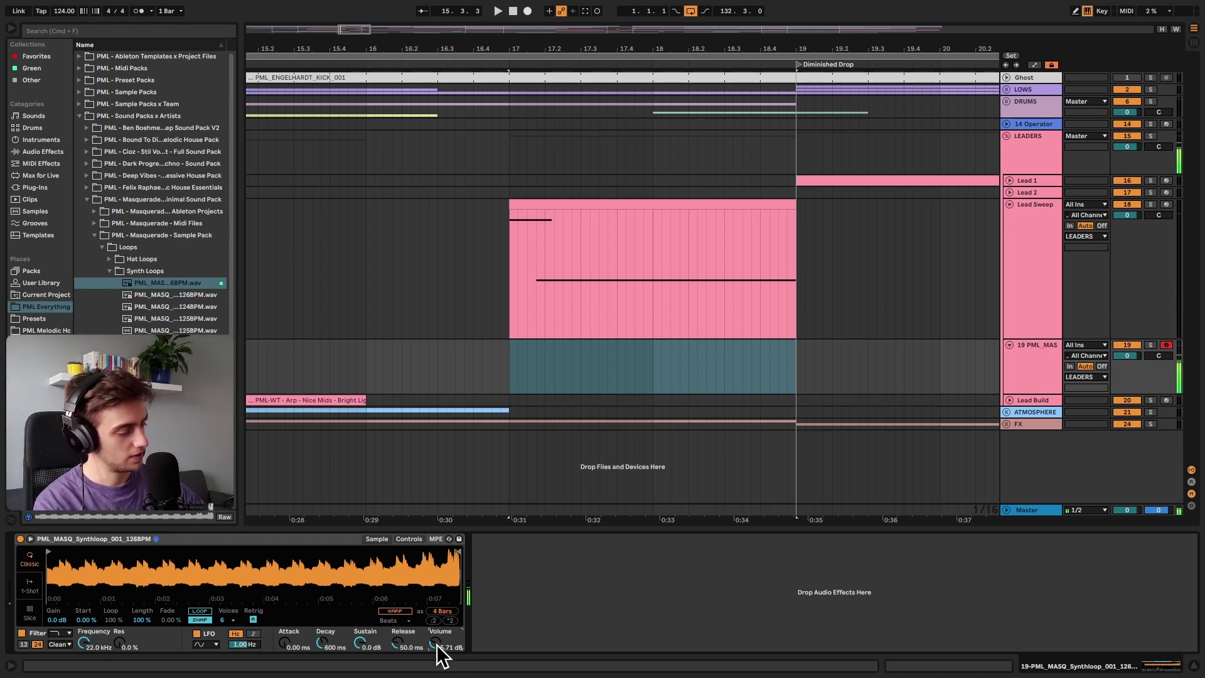
{"action": "key", "text": "a"}
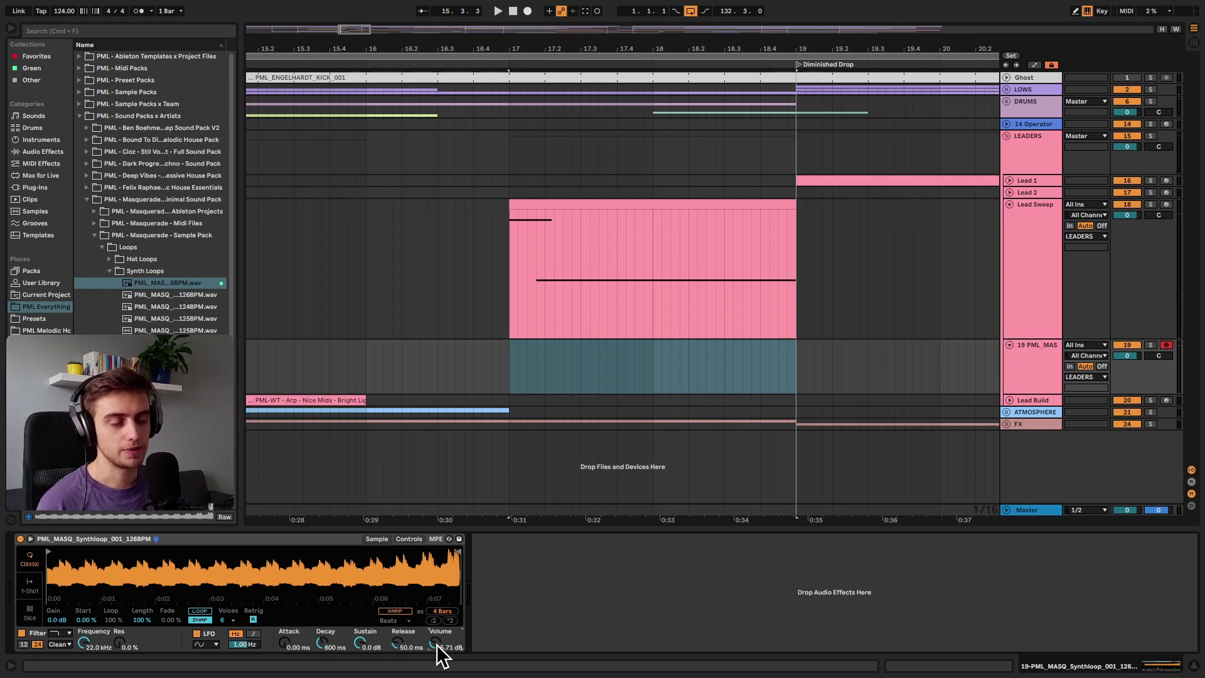
Turn on Simpler's LOOP and play a note to hear the synth sample repeat
{"action": "left_click", "coordinate": [199, 611]}
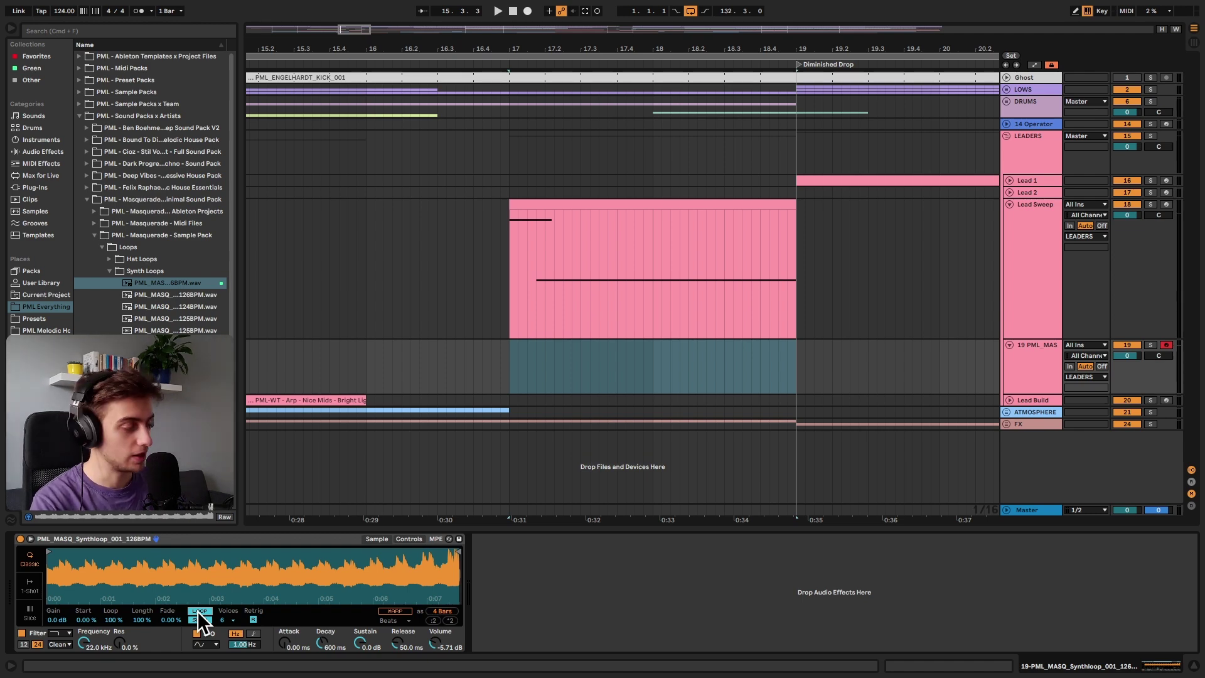
{"action": "key", "text": "a"}
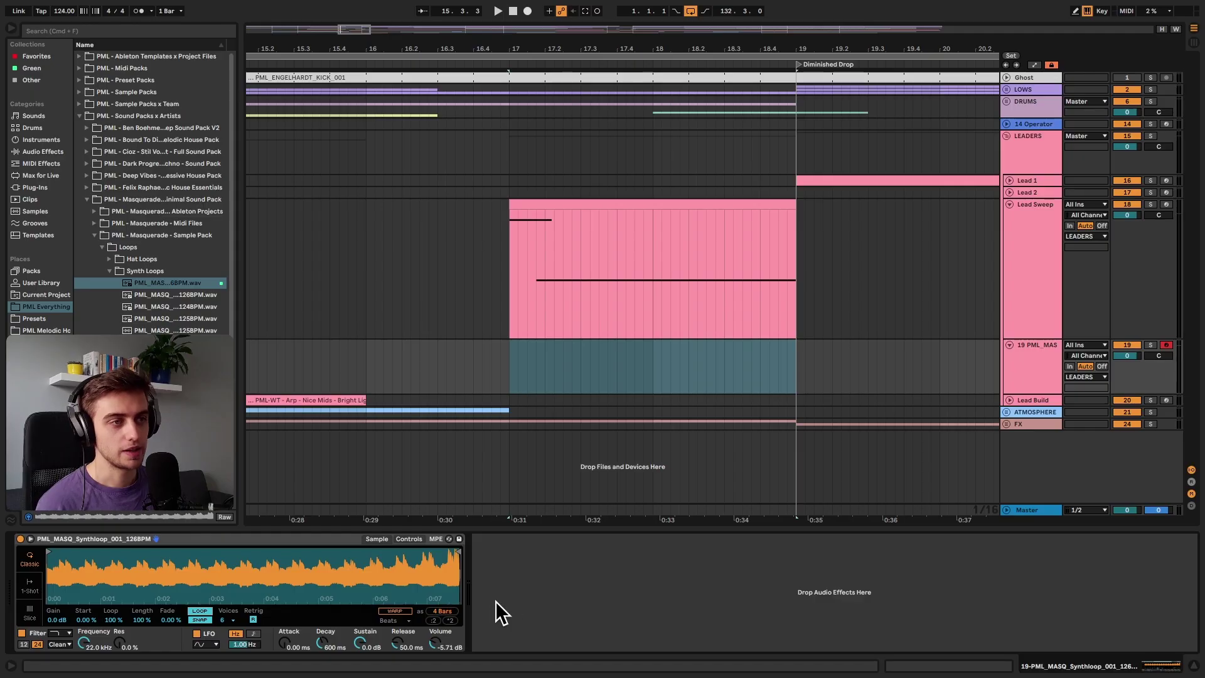
In Simpler's Controls, set the glide mode to Glide with a 2.84 s glide time
{"action": "left_click", "coordinate": [409, 538]}
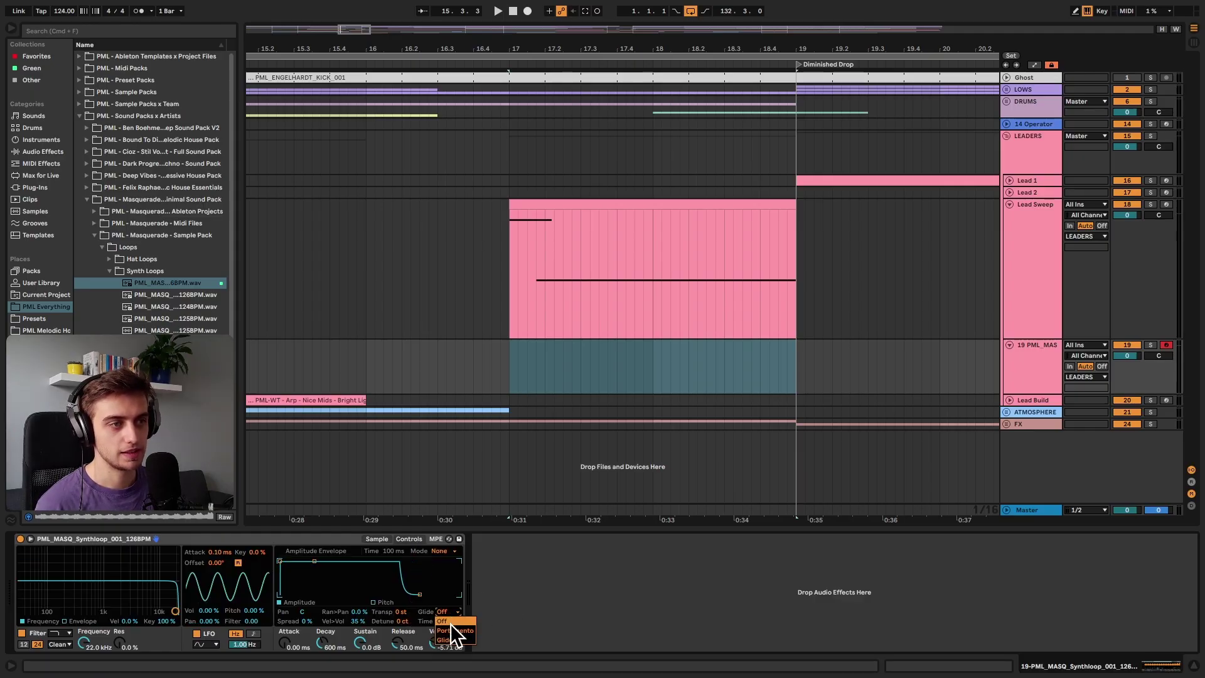
{"action": "left_click", "coordinate": [448, 622]}
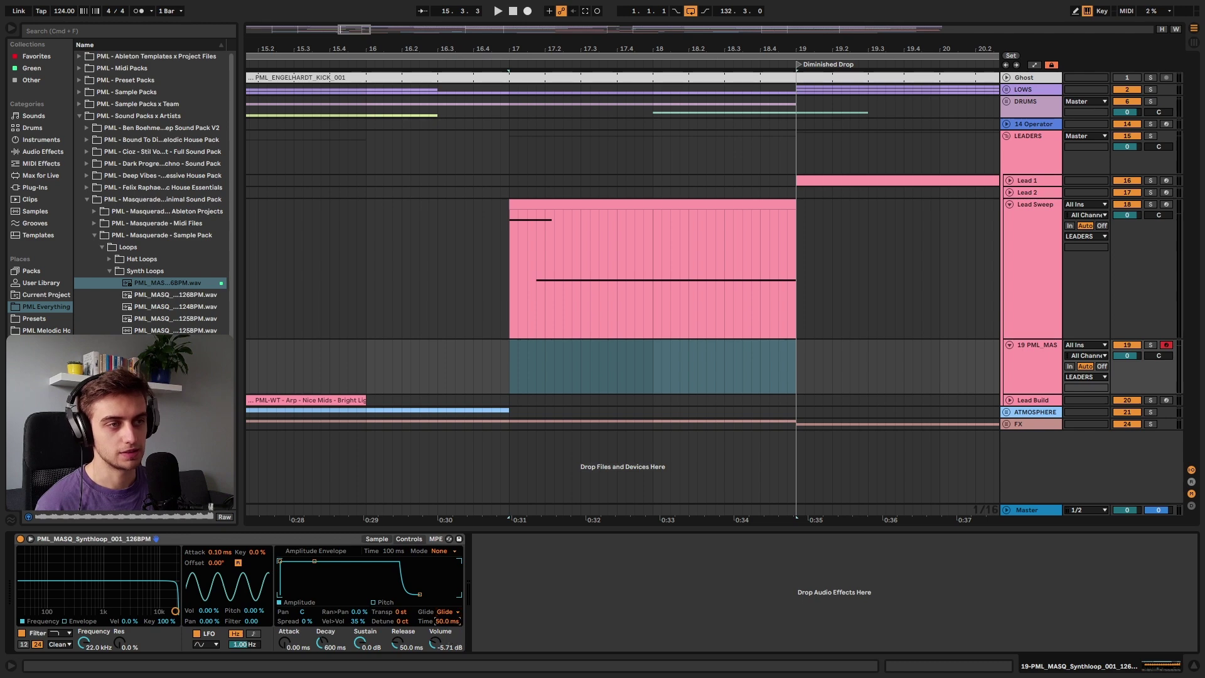
{"action": "mouse_move", "coordinate": [448, 621]}
{"action": "left_mouse_down"}
{"action": "mouse_move", "coordinate": [448, 596]}
{"action": "mouse_move", "coordinate": [448, 619]}
{"action": "left_mouse_up"}
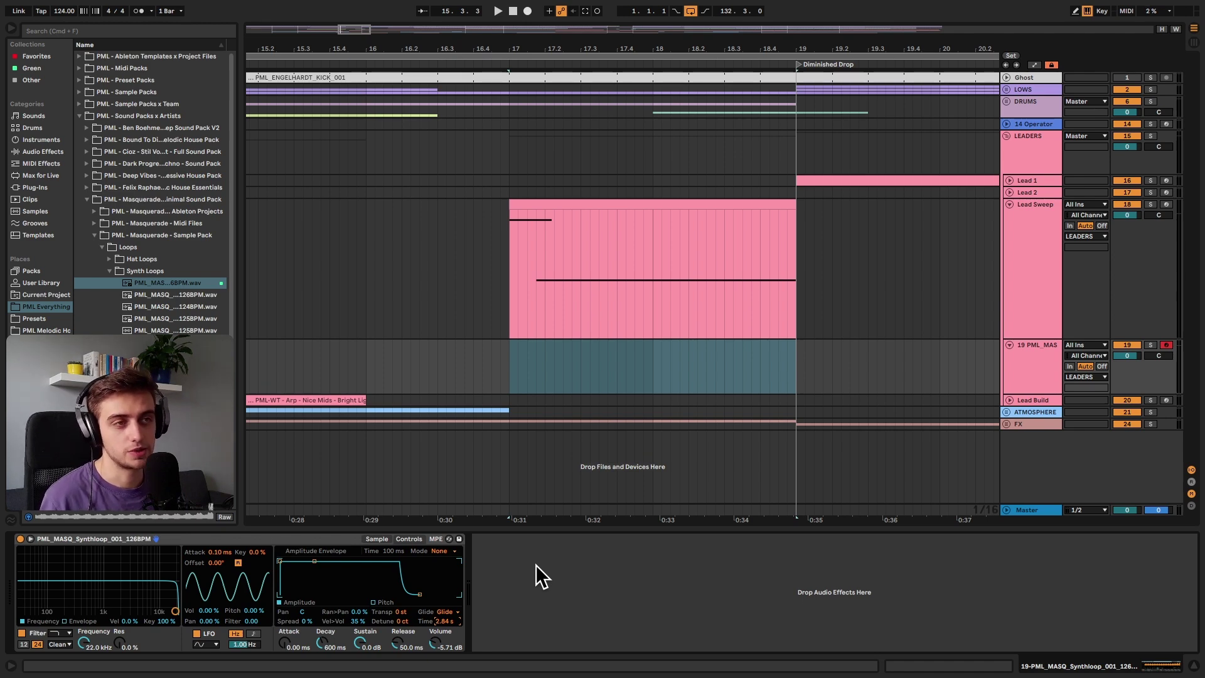
Add a ping-pong Echo after Simpler with 93% feedback, 50% dry/wet, 11% reverb, then bypass it
{"action": "left_click", "coordinate": [52, 152]}
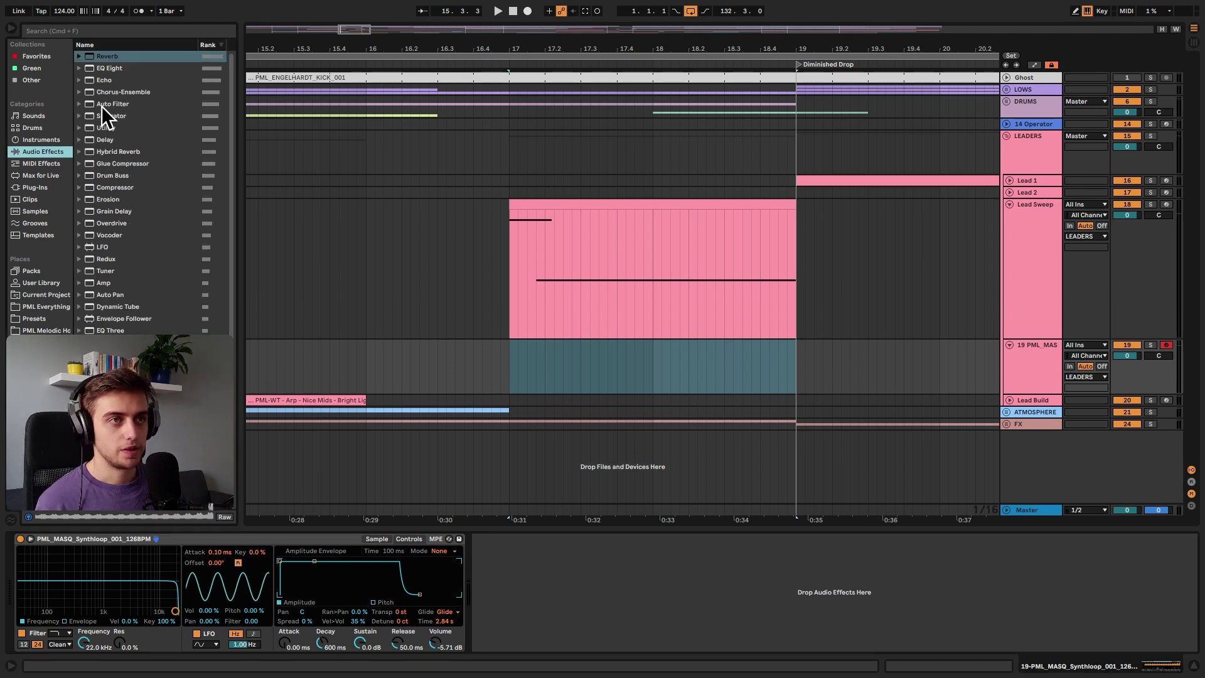
{"action": "left_click_drag", "start_coordinate": [122, 82], "coordinate": [740, 609]}
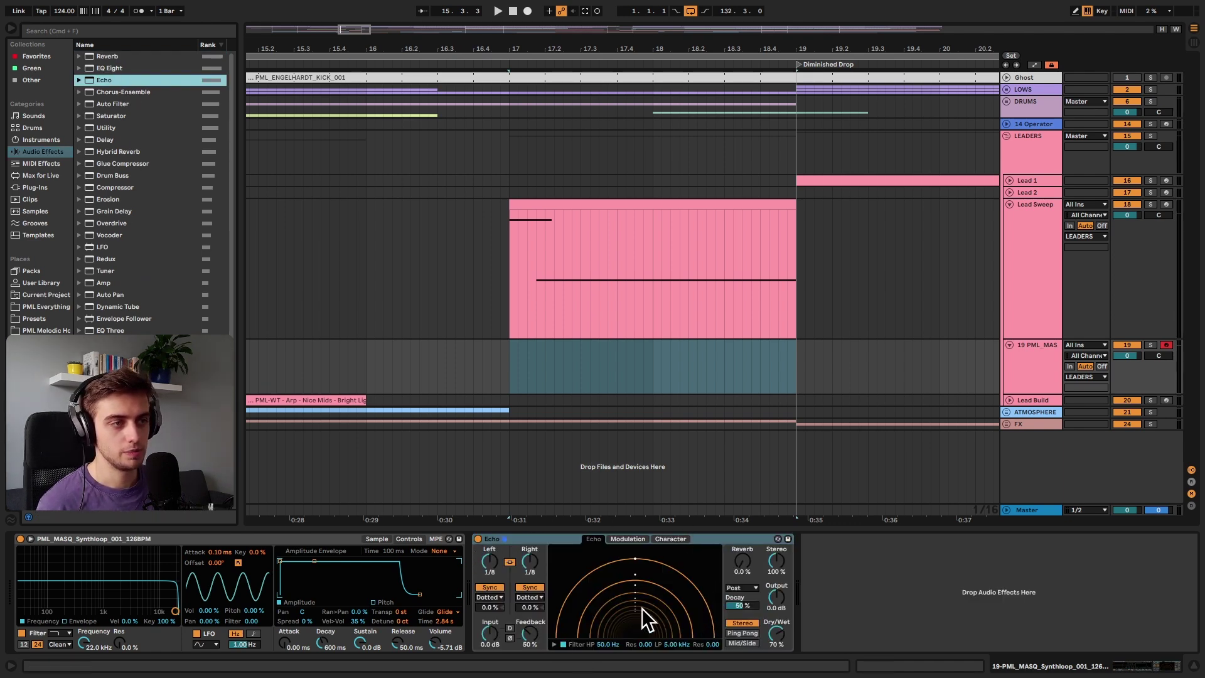
{"action": "left_click", "coordinate": [735, 633]}
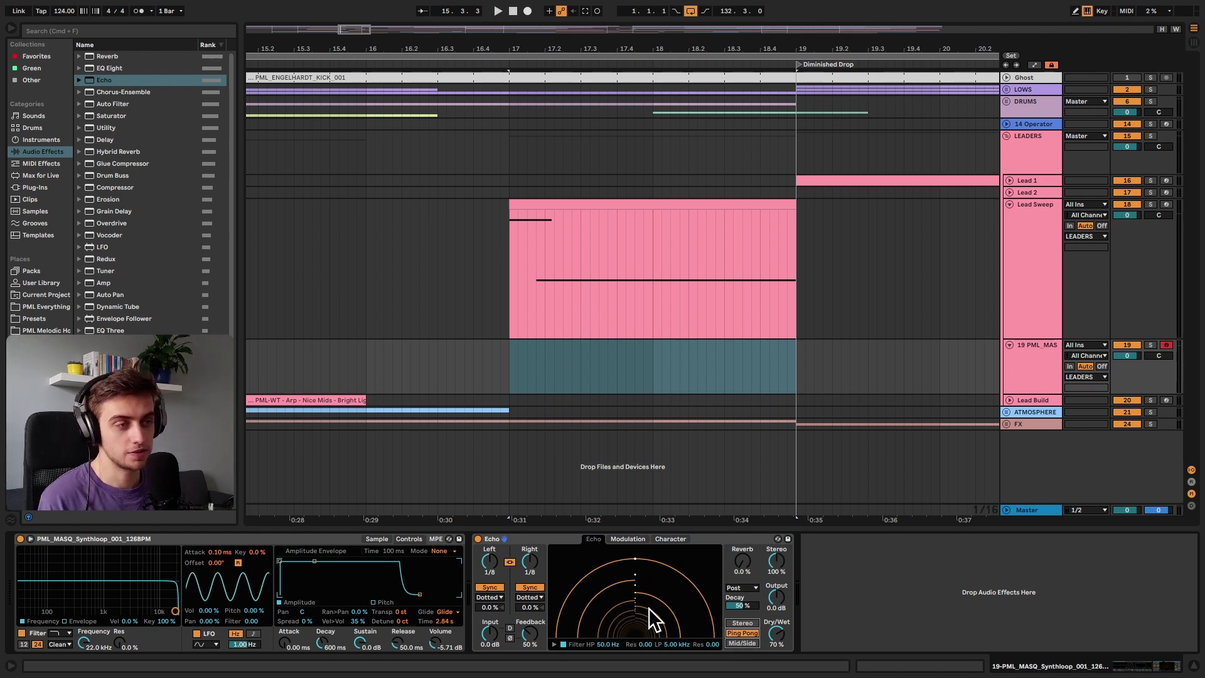
{"action": "left_click_drag", "start_coordinate": [538, 637], "coordinate": [538, 584]}
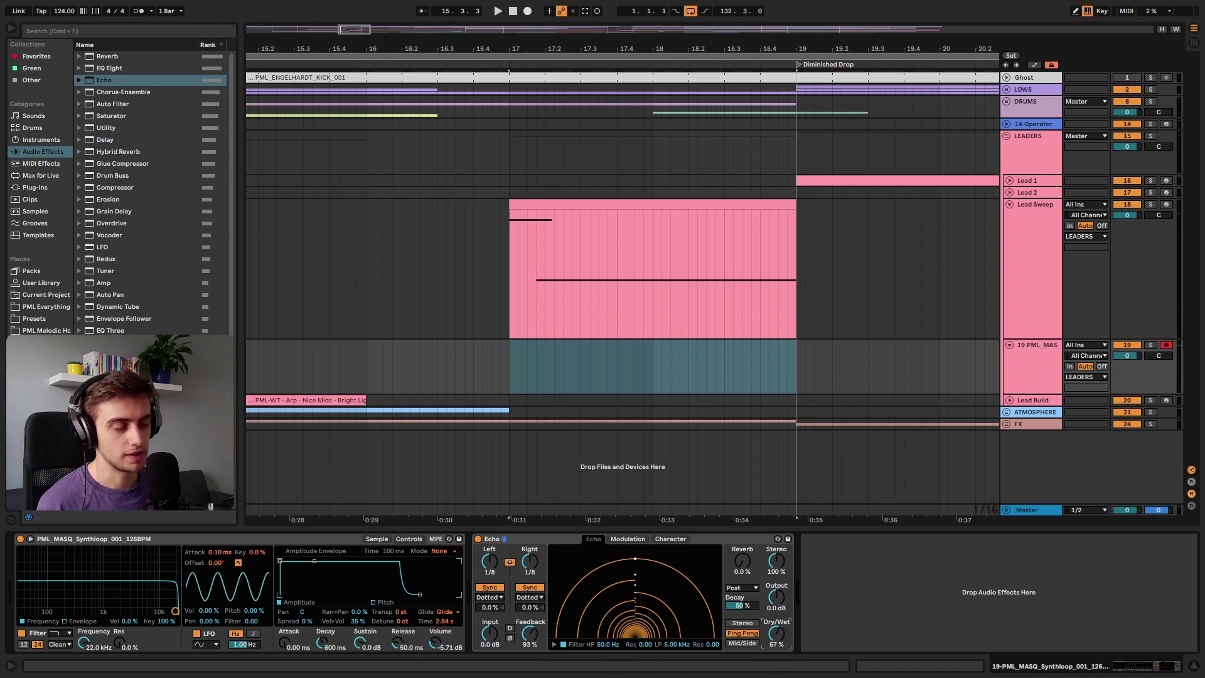
{"action": "left_click_drag", "start_coordinate": [777, 634], "coordinate": [777, 636]}
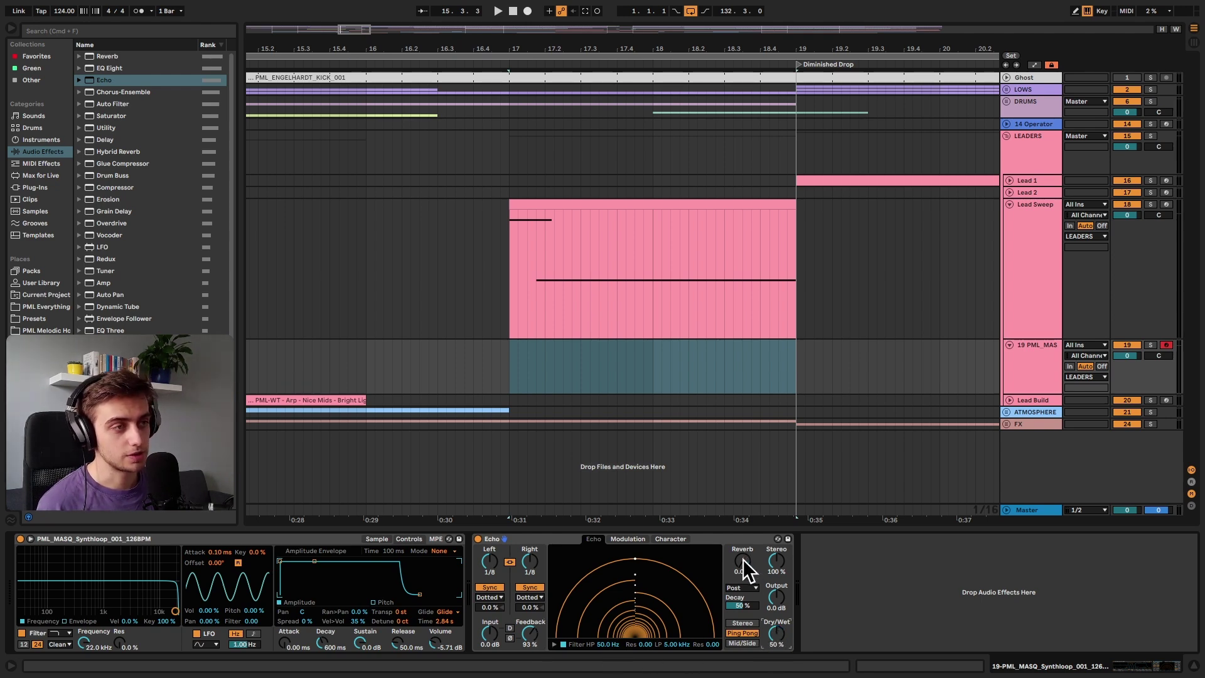
{"action": "left_click_drag", "start_coordinate": [743, 558], "coordinate": [743, 551]}
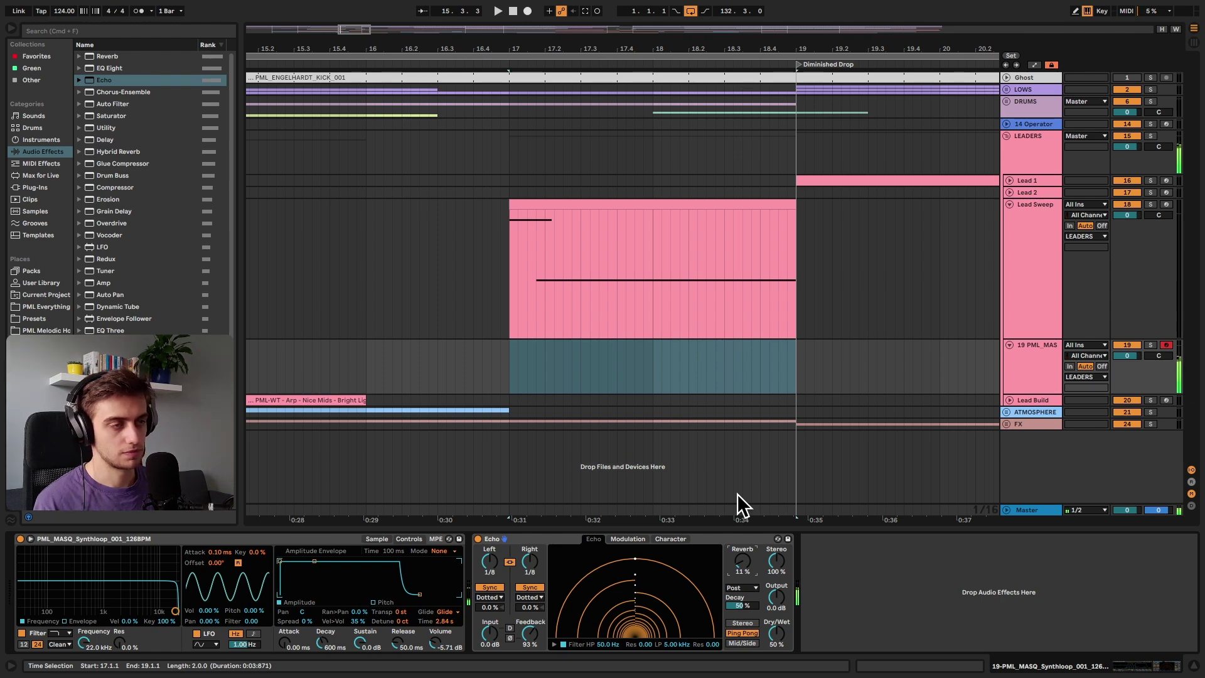
{"action": "left_click", "coordinate": [479, 537]}
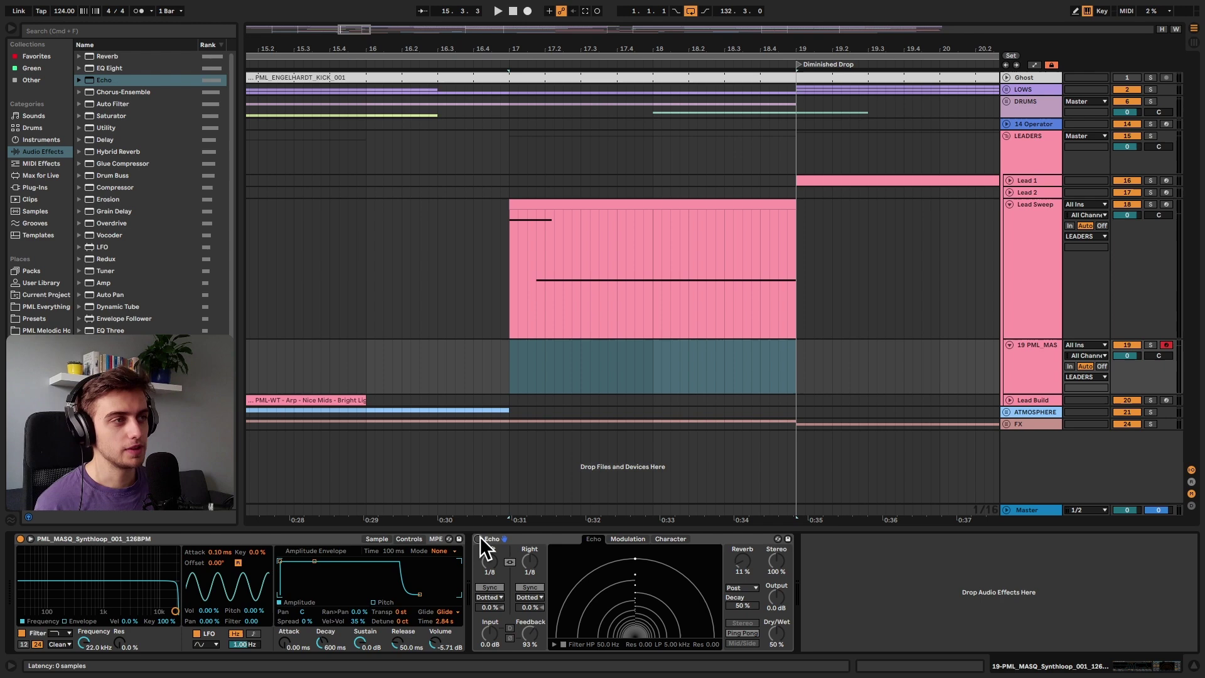
Unfold Lead Sweep's rack to view its EQ Eight, Glue Compressor, Auto Filter and Utility devices
{"action": "left_click", "coordinate": [1025, 289]}
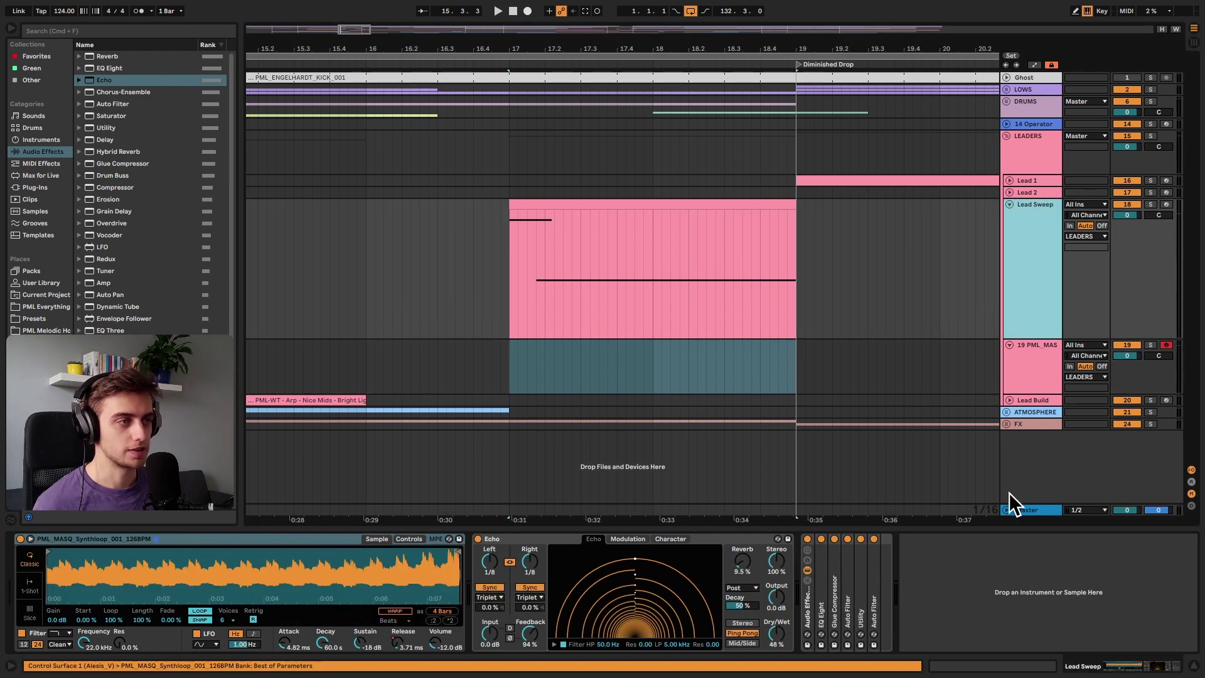
{"action": "left_click", "coordinate": [824, 610]}
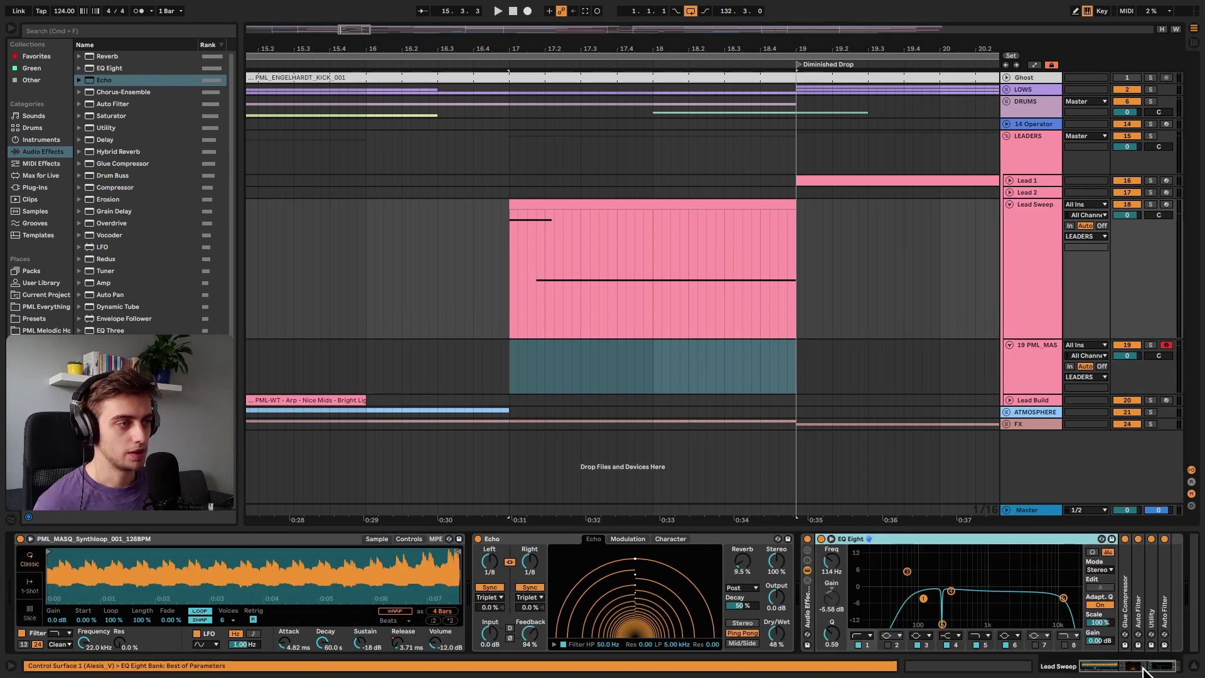
{"action": "left_click", "coordinate": [1096, 612]}
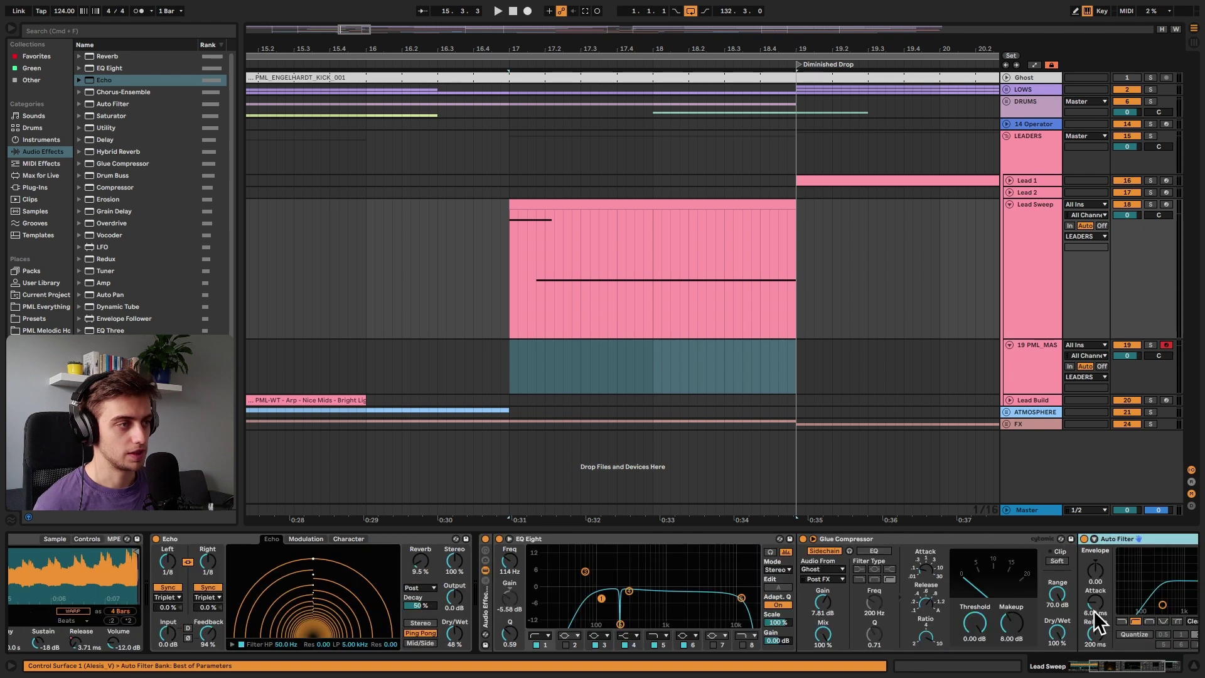
{"action": "left_click", "coordinate": [1133, 671]}
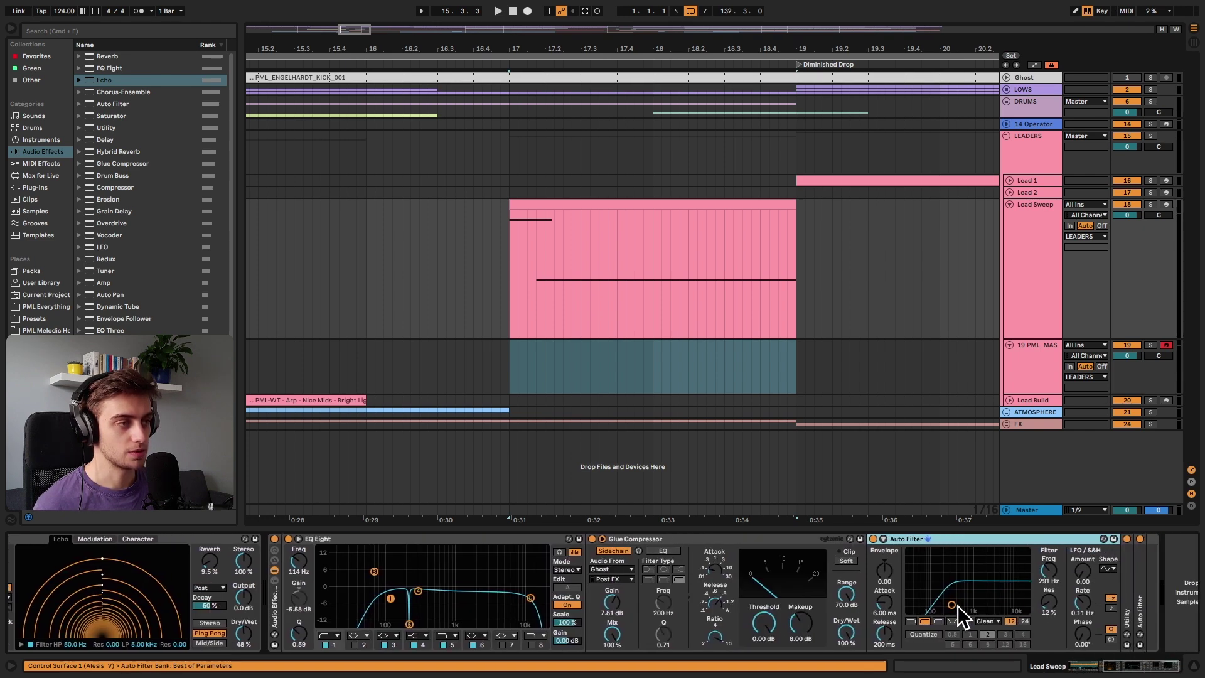
{"action": "left_click", "coordinate": [1137, 669]}
{"action": "double_click", "coordinate": [1103, 641]}
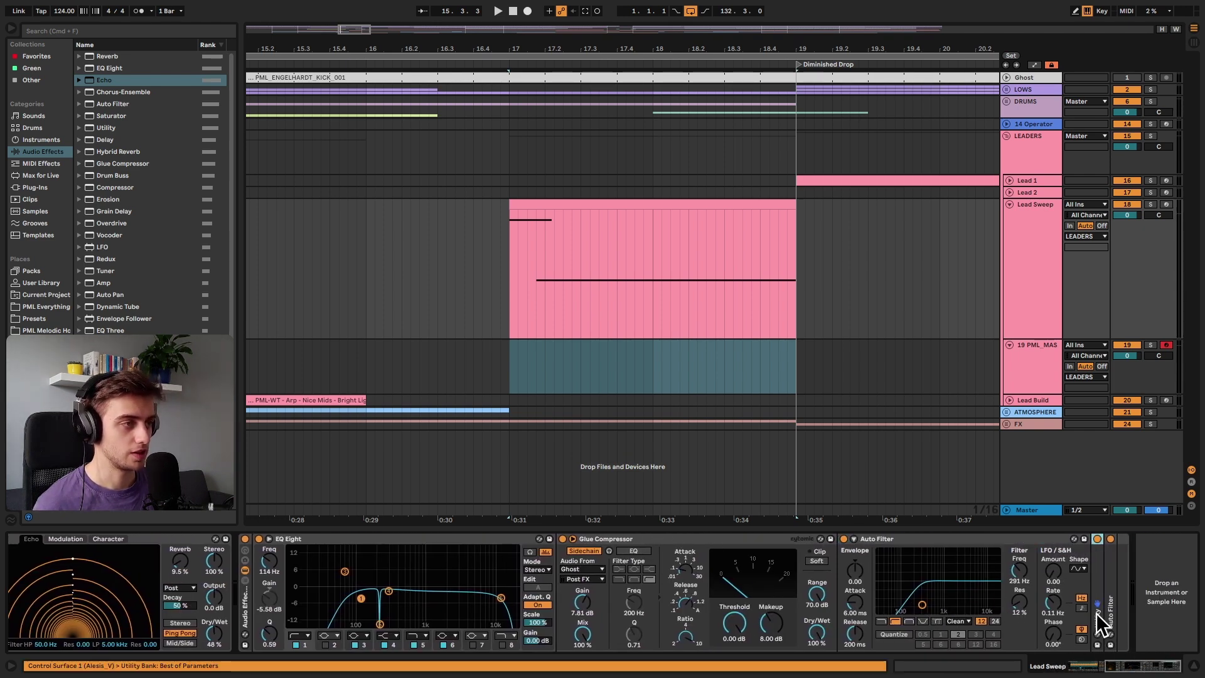
{"action": "left_click", "coordinate": [1123, 669]}
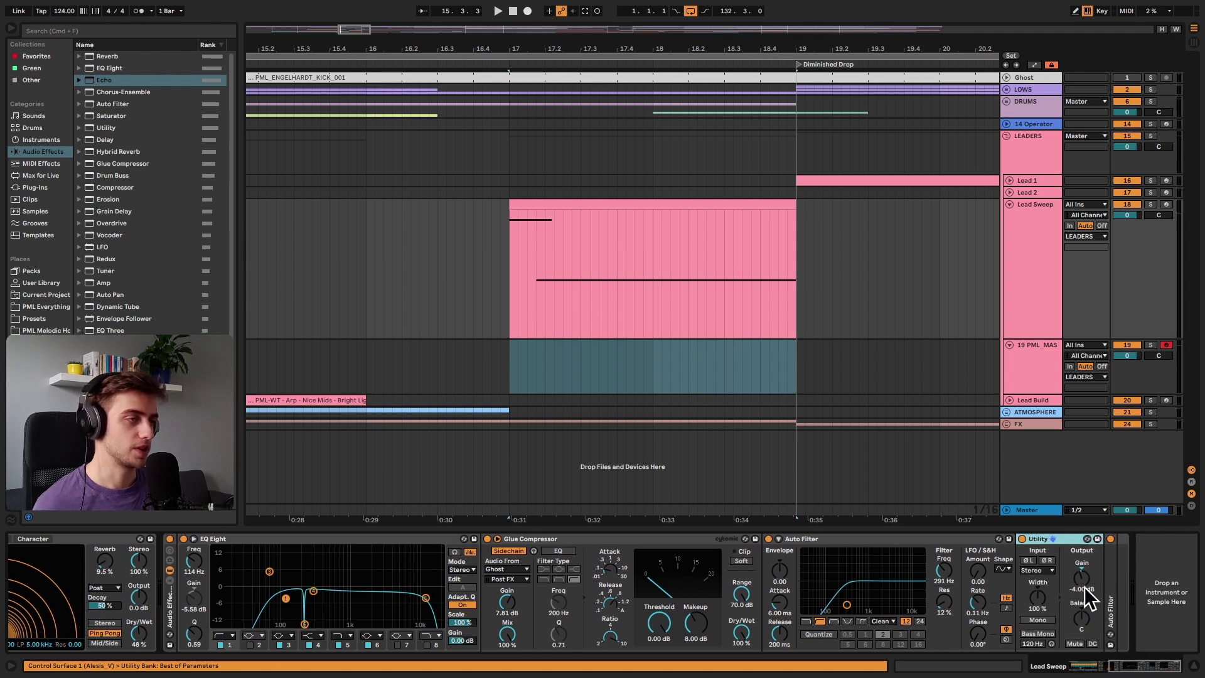
Select the whole effects rack and bring it into track 19's device chain after the Echo
{"action": "key", "text": "ctrl+v"}
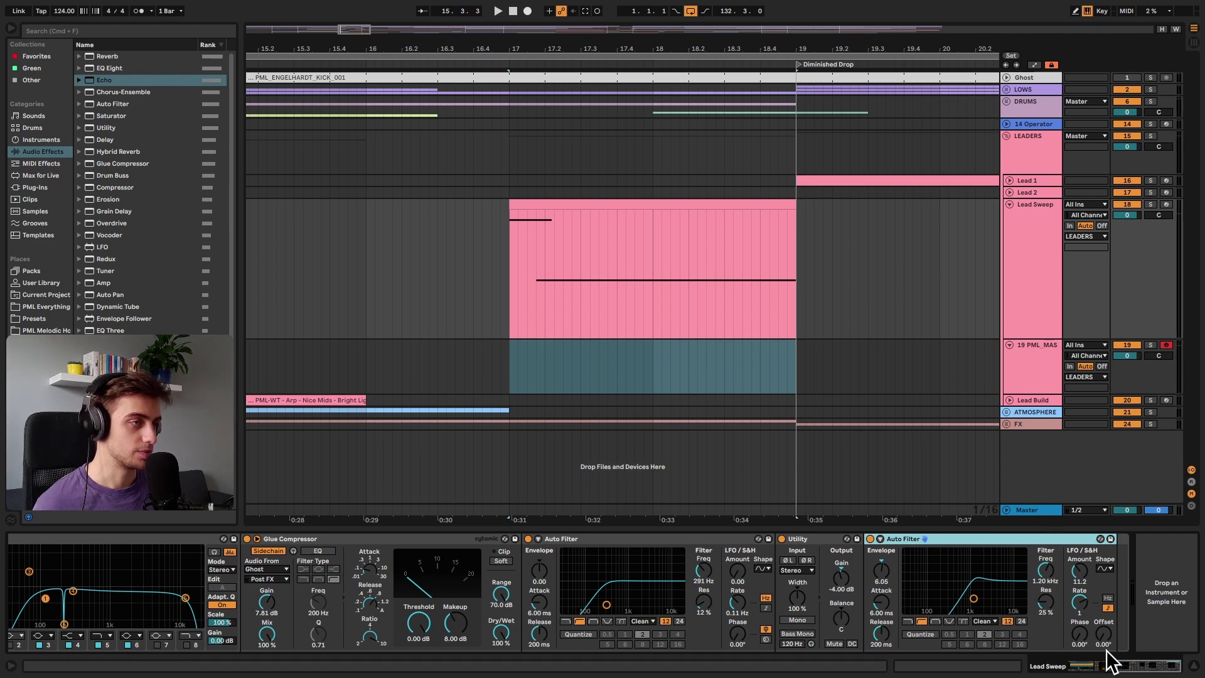
{"action": "left_click", "coordinate": [1149, 664]}
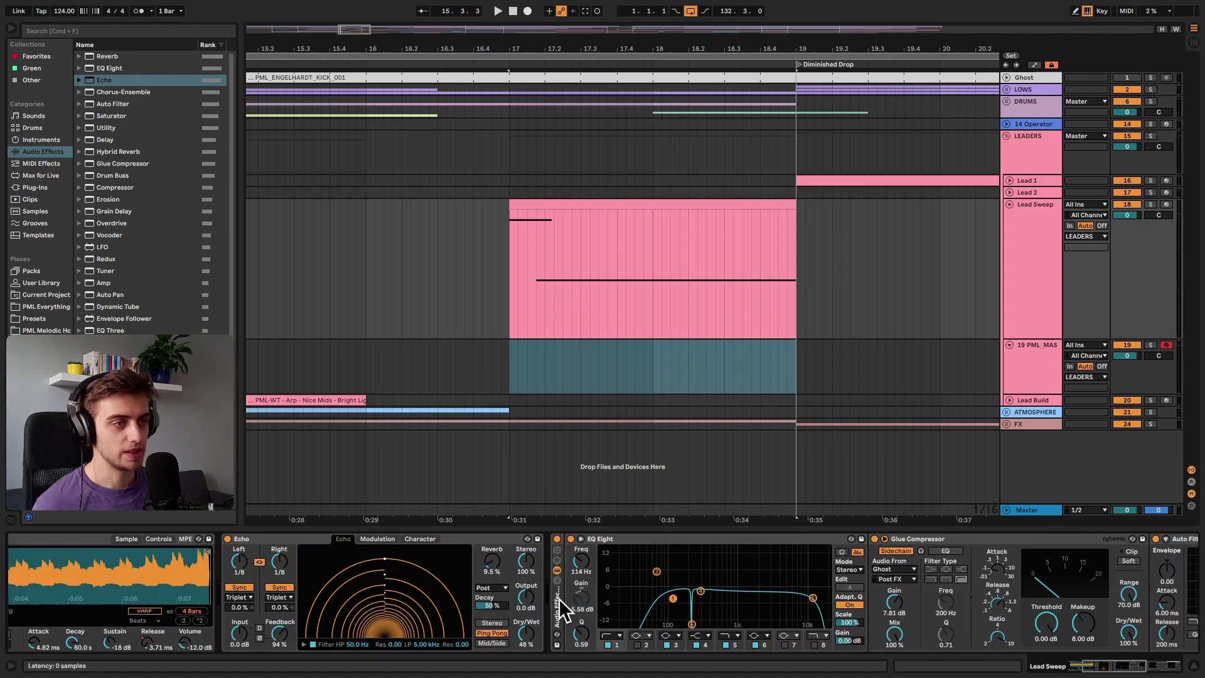
{"action": "key", "text": "ctrl+g"}
{"action": "left_click", "coordinate": [1036, 377]}
{"action": "left_click_drag", "start_coordinate": [1161, 664], "coordinate": [1145, 667]}
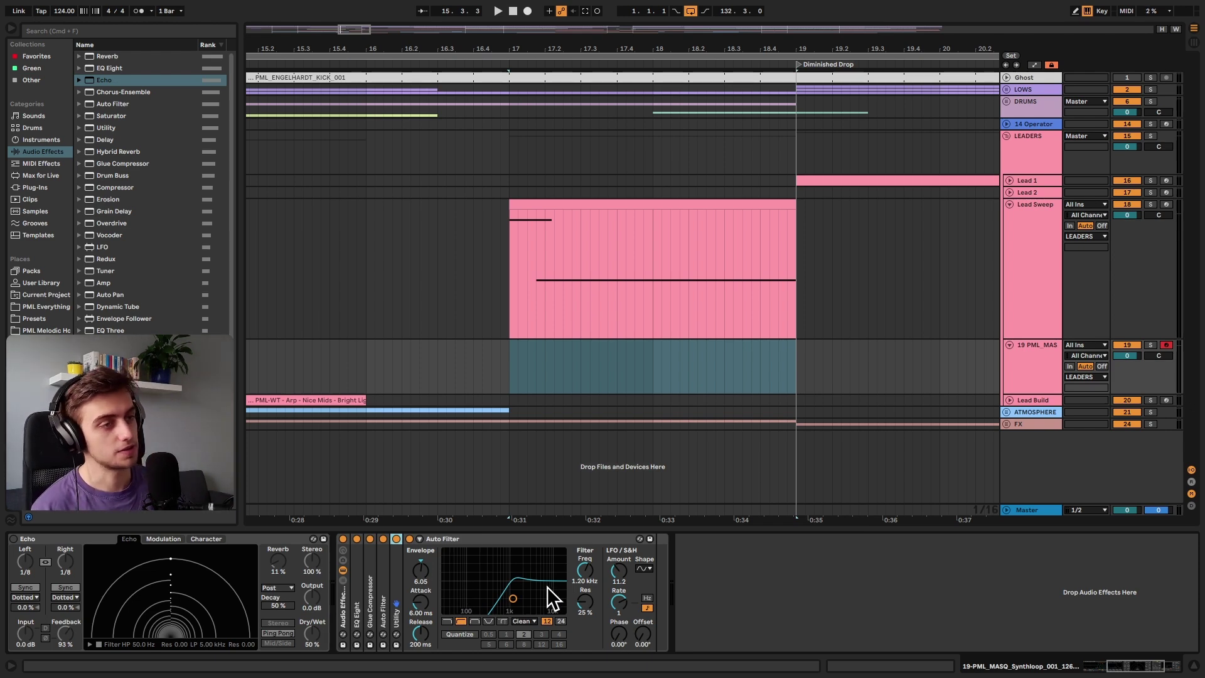
Switch on track 19's Echo and play a note through the effects chain
{"action": "left_click", "coordinate": [1131, 667]}
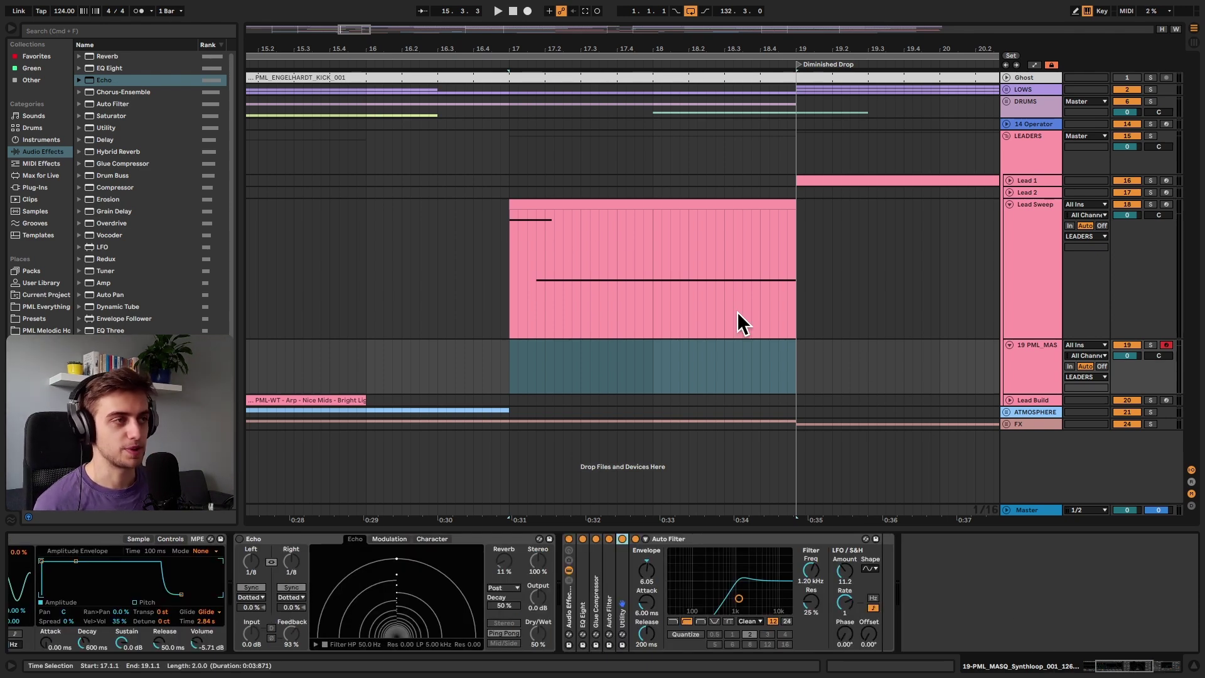
{"action": "left_click", "coordinate": [239, 539]}
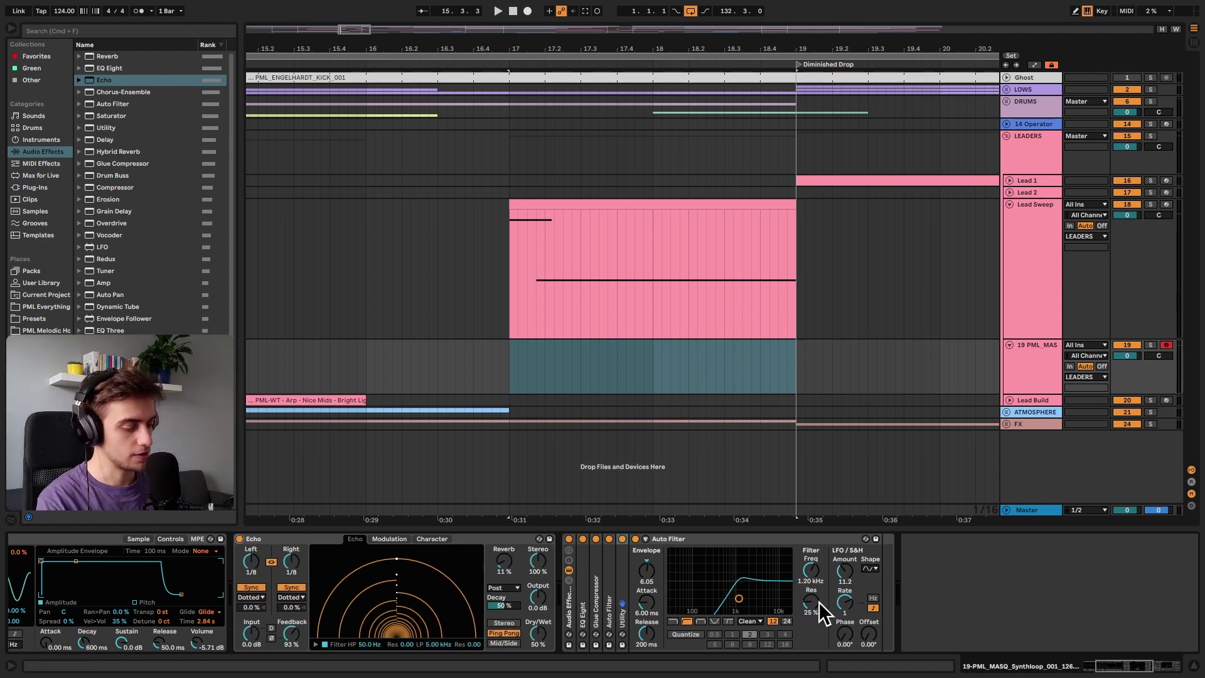
{"action": "key", "text": "a"}
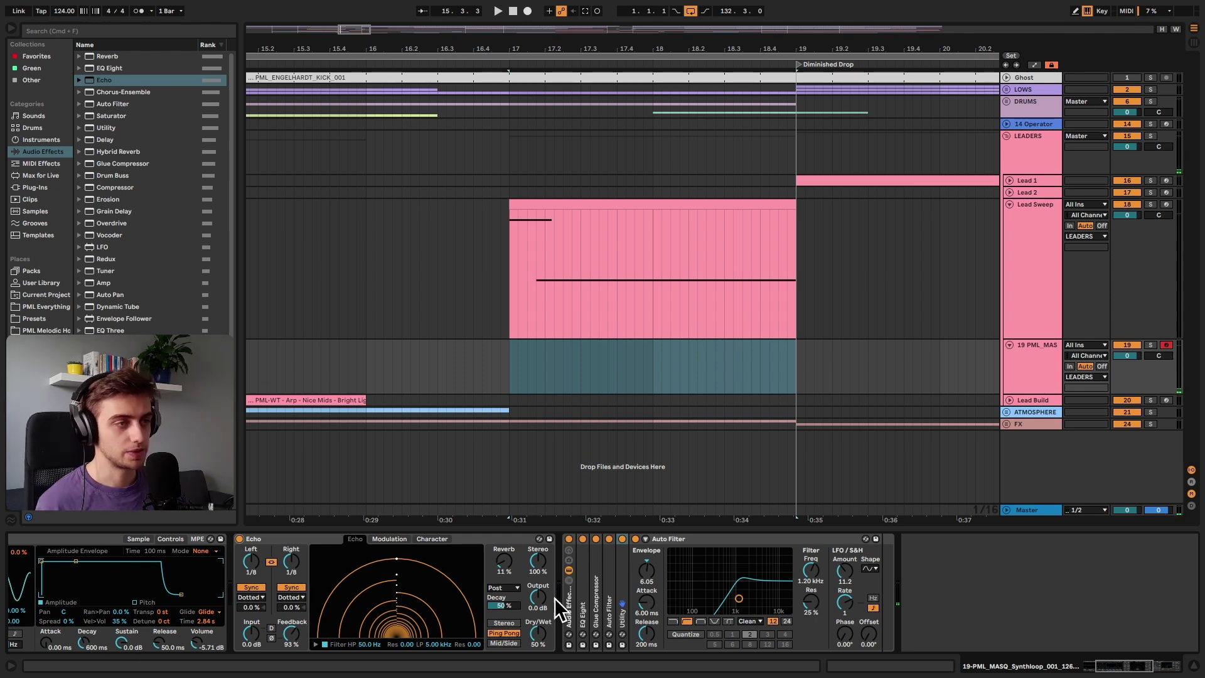
Unfold track 19's EQ Eight and Auto Filters, selecting the sweeping 1.20 kHz Auto Filter
{"action": "double_click", "coordinate": [581, 584]}
{"action": "double_click", "coordinate": [645, 535]}
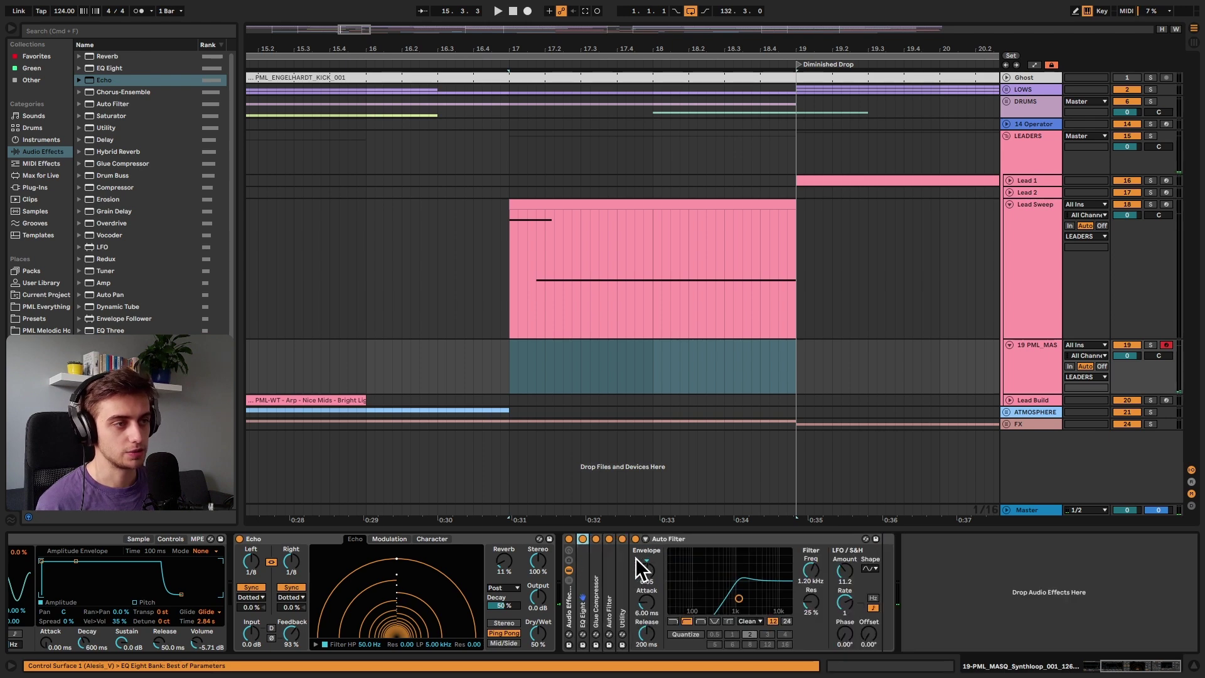
{"action": "double_click", "coordinate": [610, 589]}
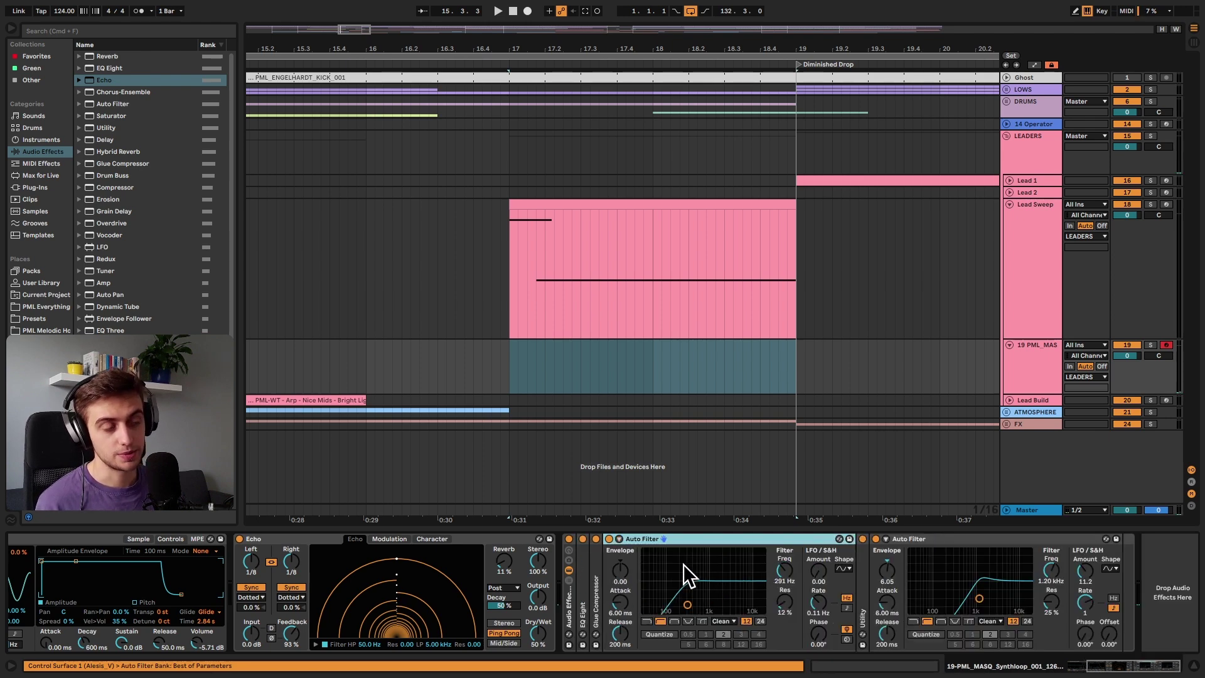
{"action": "double_click", "coordinate": [653, 539]}
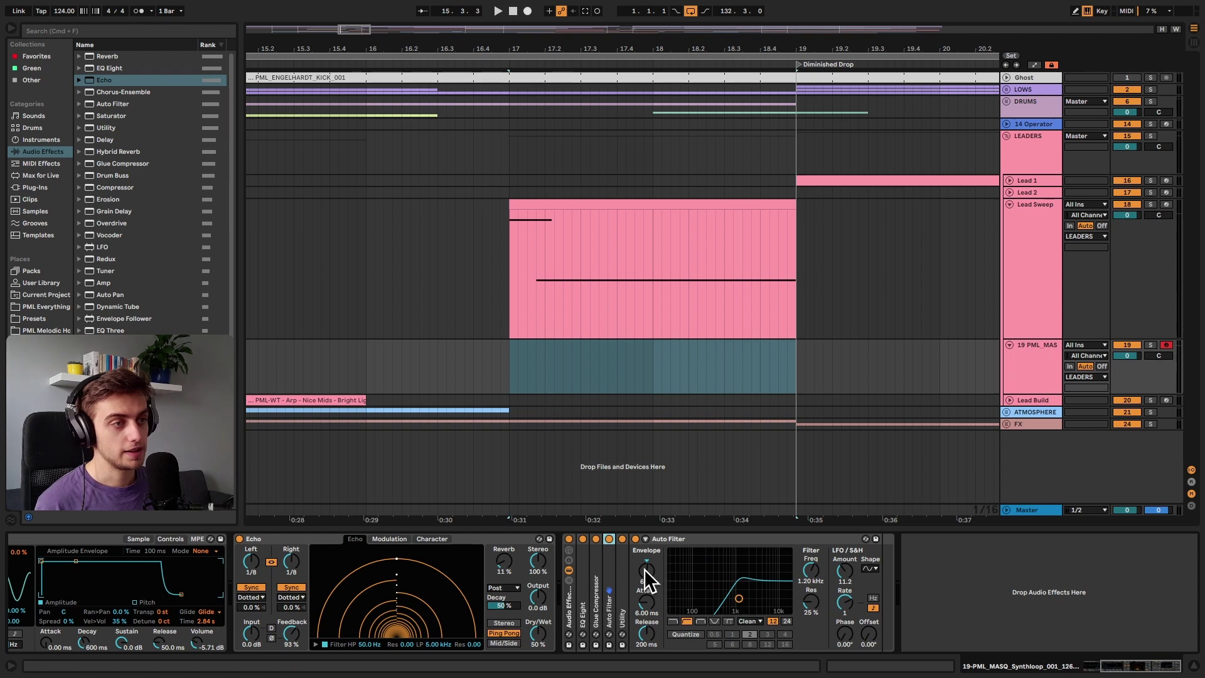
{"action": "left_click", "coordinate": [663, 538]}
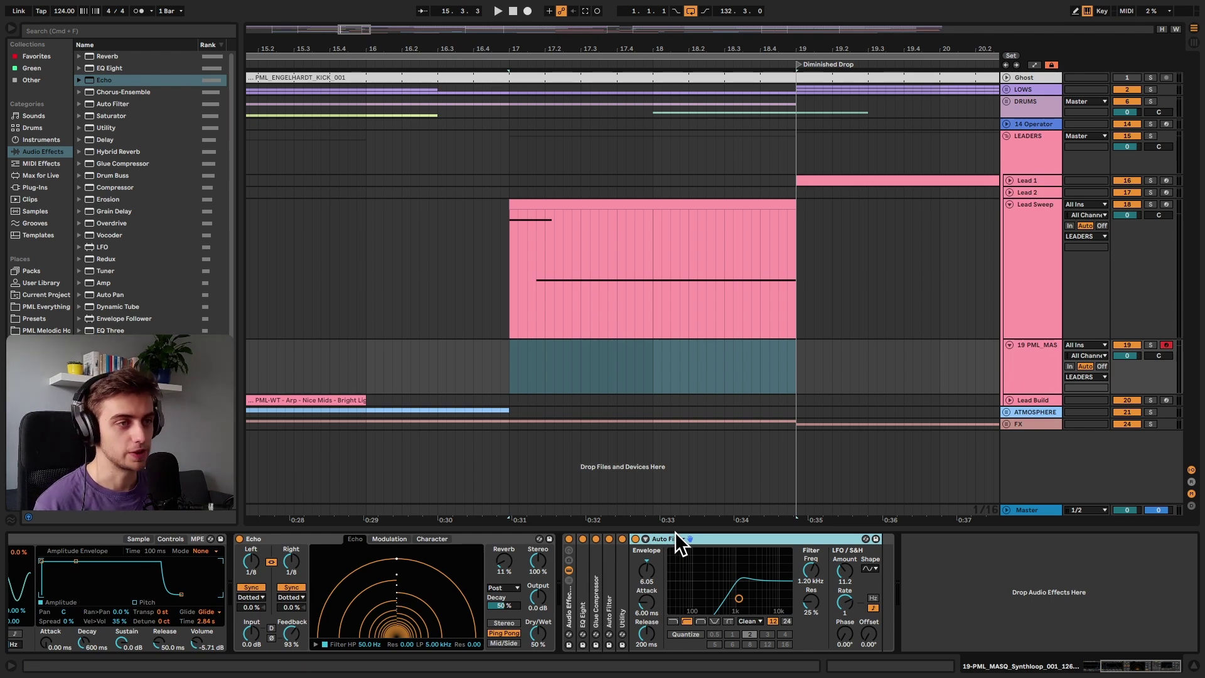
Lower Lead Sweep's volume and paste its clip onto track 19 at bar 17
{"action": "left_click_drag", "start_coordinate": [1127, 216], "coordinate": [1128, 219]}
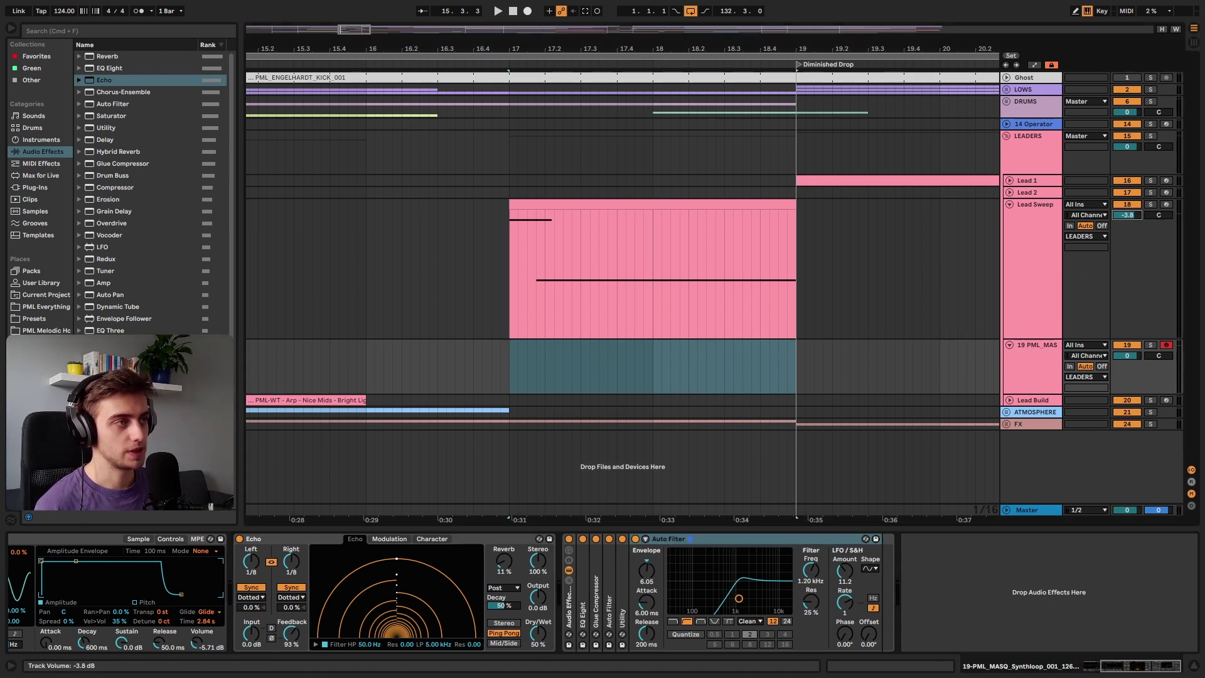
{"action": "left_click", "coordinate": [722, 203]}
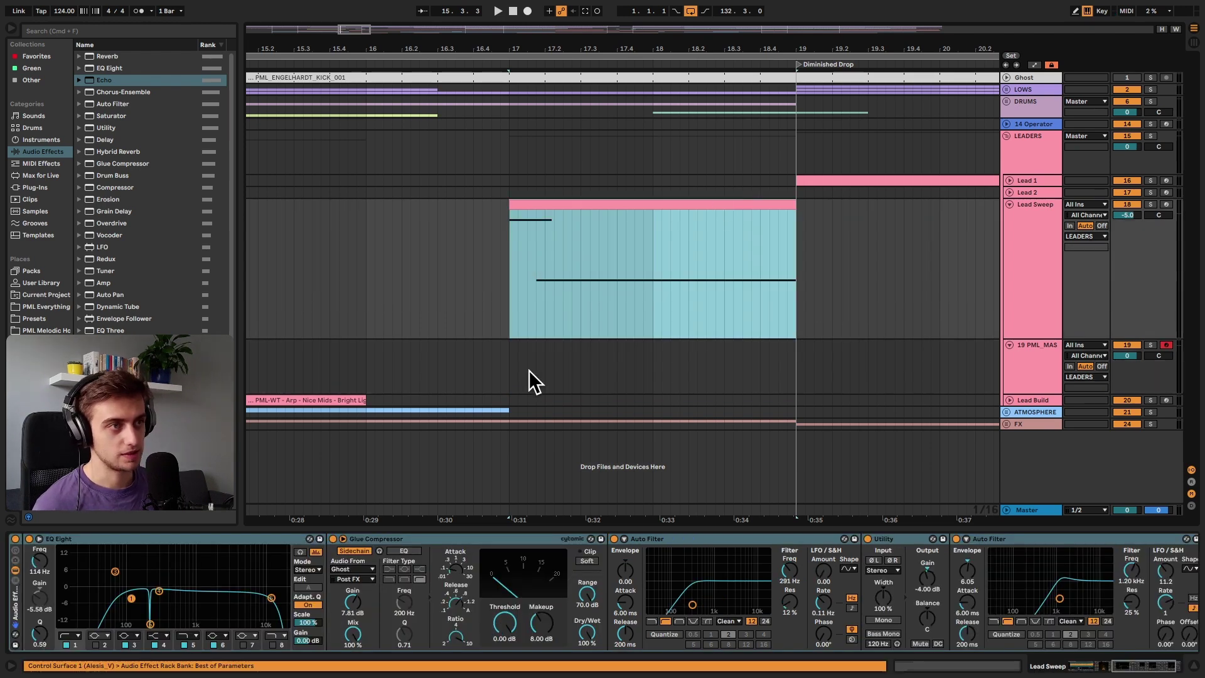
{"action": "left_click", "coordinate": [513, 363]}
{"action": "key", "text": "super+v"}
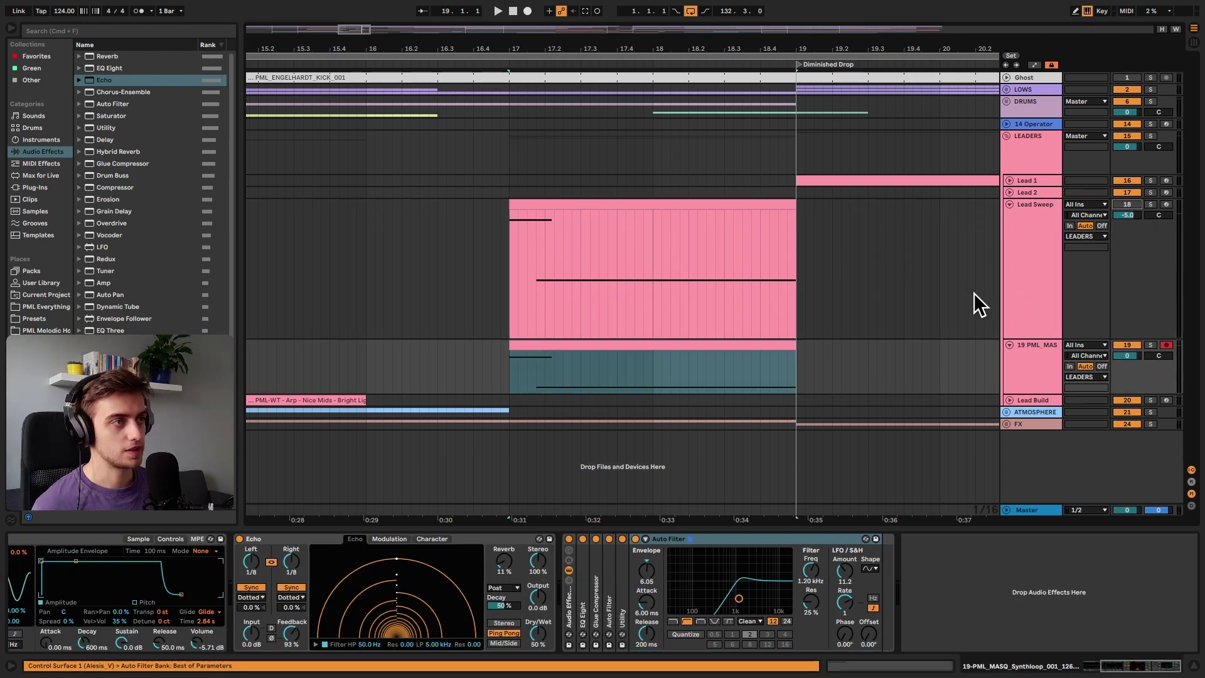
Play both layers, lower track 19's volume to -4.1 dB, and view bars 10 to 22
{"action": "left_click", "coordinate": [466, 385]}
{"action": "key", "text": "space"}
{"action": "left_click_drag", "start_coordinate": [1130, 355], "coordinate": [1130, 372]}
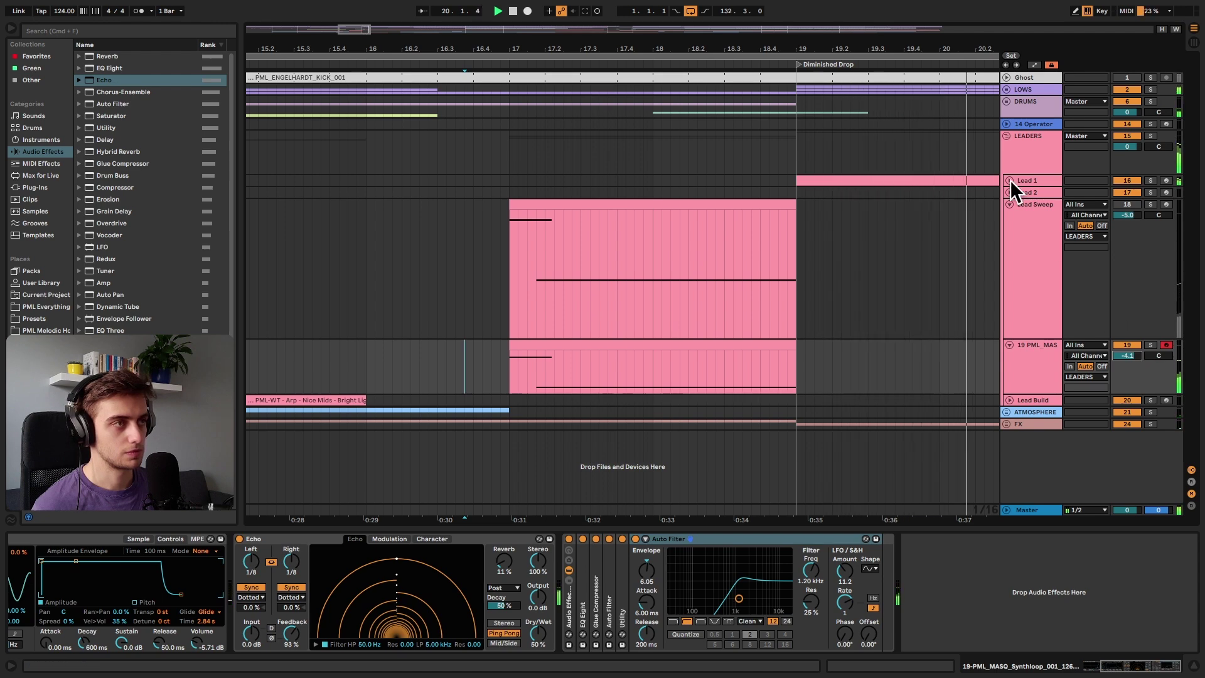
{"action": "left_click_drag", "start_coordinate": [848, 48], "coordinate": [819, 50]}
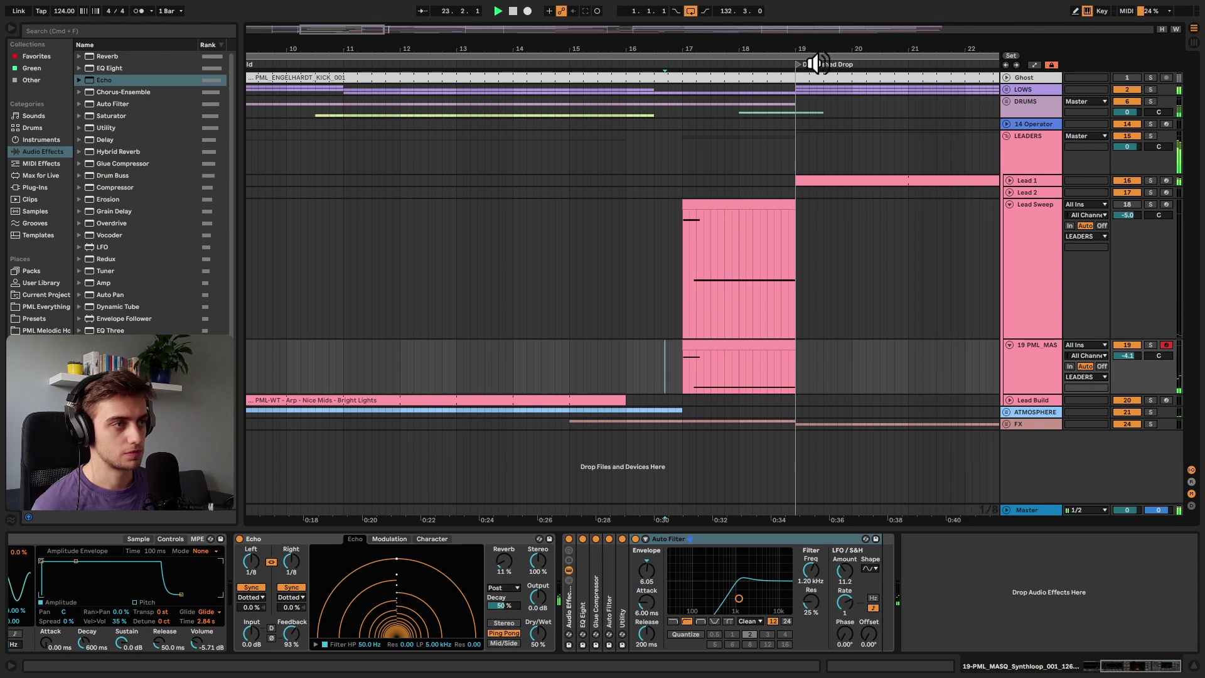
Stop the transport once the layered pre-drop sweep on track 19 has played
{"action": "key", "text": "space"}
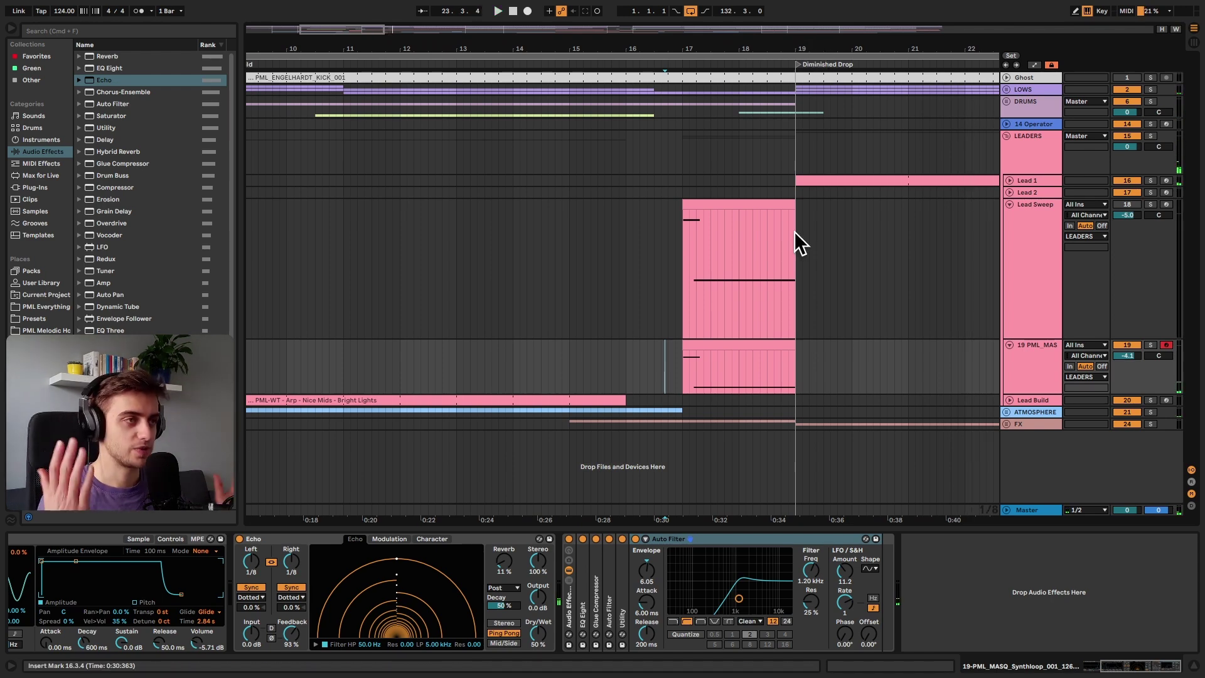